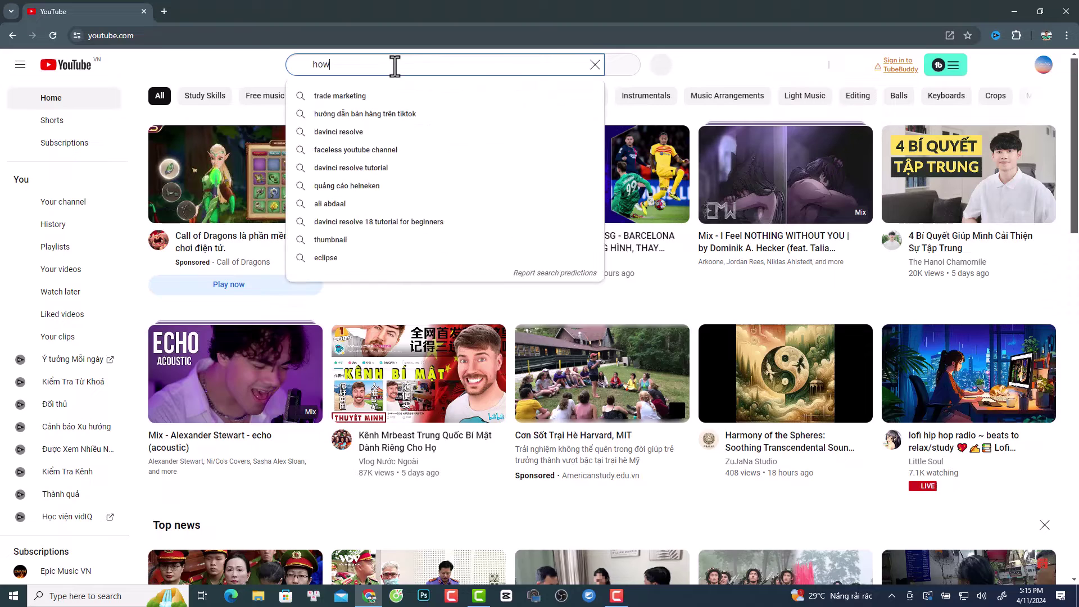
- Search YouTube for 'how to export video in filmora 13' and scroll down through the results
{"action": "type", "text": "to exx"}
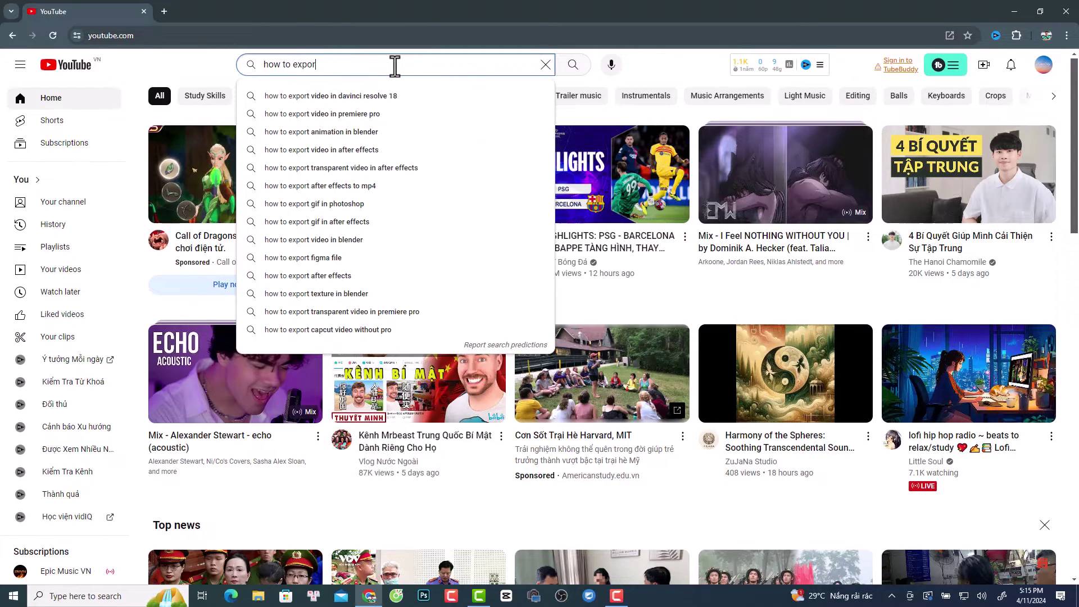
{"action": "type", "text": "ort video in filmora 13"}
{"action": "key", "text": "Return"}
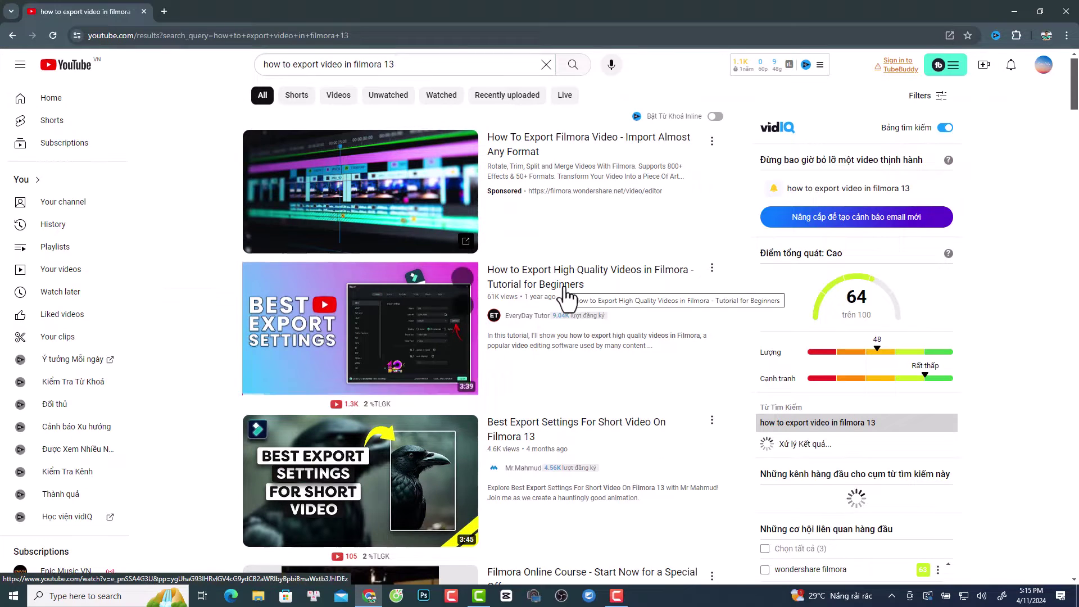
{"action": "scroll", "coordinate": [565, 286], "scroll_direction": "down", "scroll_amount": 10}
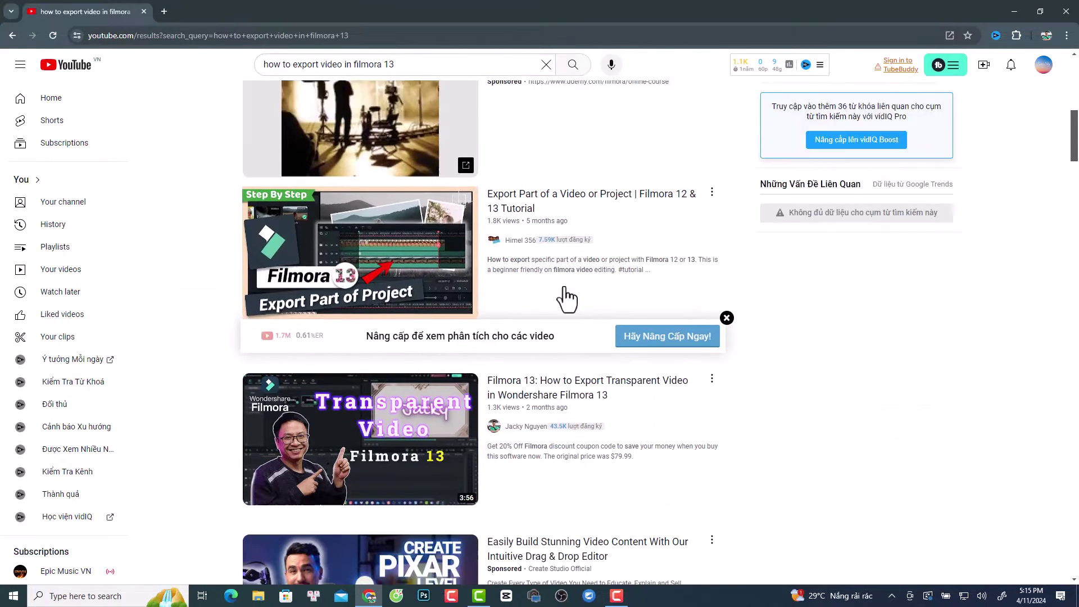
{"action": "scroll", "coordinate": [561, 335], "scroll_direction": "down", "scroll_amount": 8}
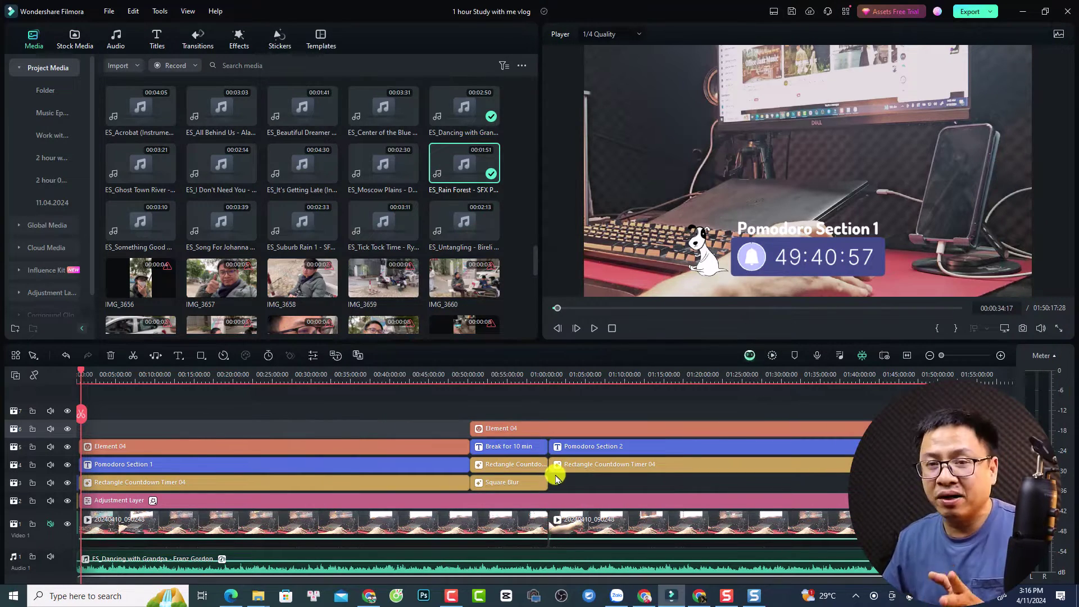
- Move the playhead to the break section near 00:55:45 and show the account overview
{"action": "left_click", "coordinate": [513, 376]}
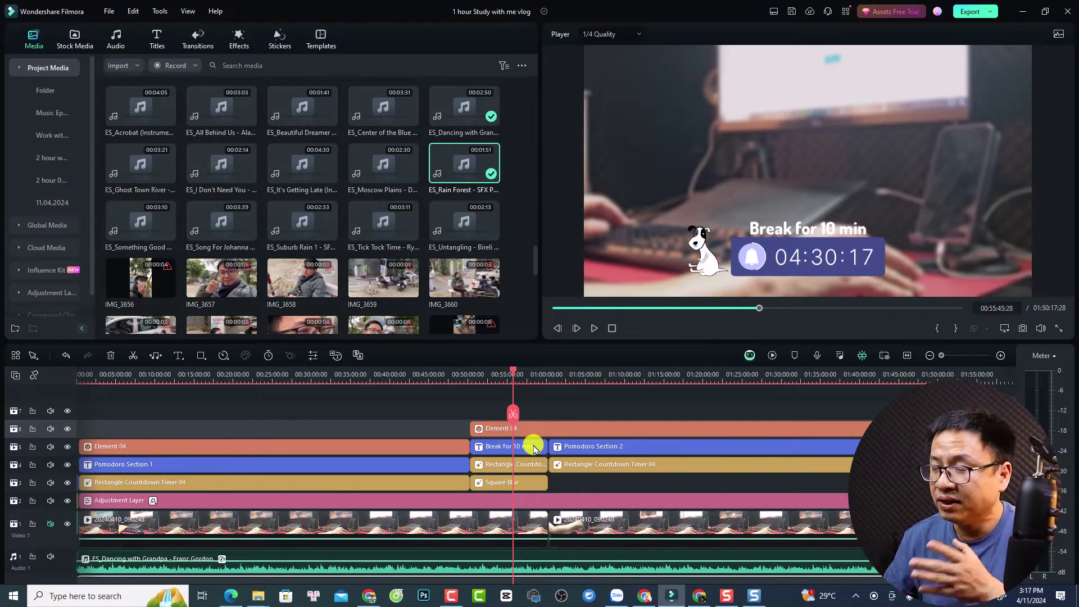
{"action": "left_click", "coordinate": [940, 12]}
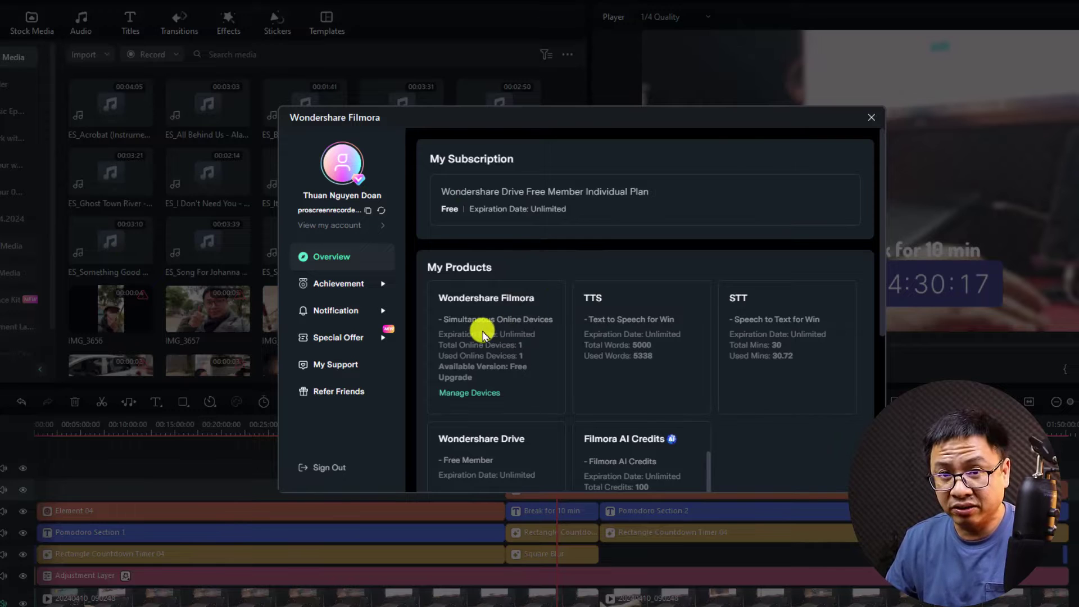
- Close the account overview to return to the 'Break for 10 min' project in the editor
{"action": "left_click", "coordinate": [871, 117]}
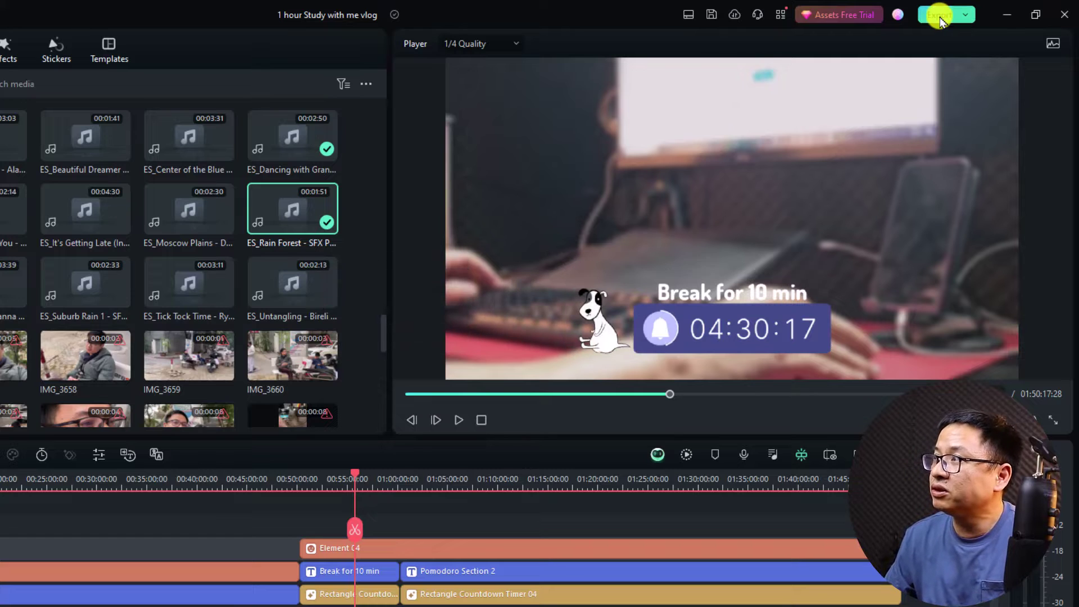
- Bring up the Export dialog with Ctrl+E, showing local MP4 1920x1080 at 24 fps
{"action": "key", "text": "ctrl+e"}
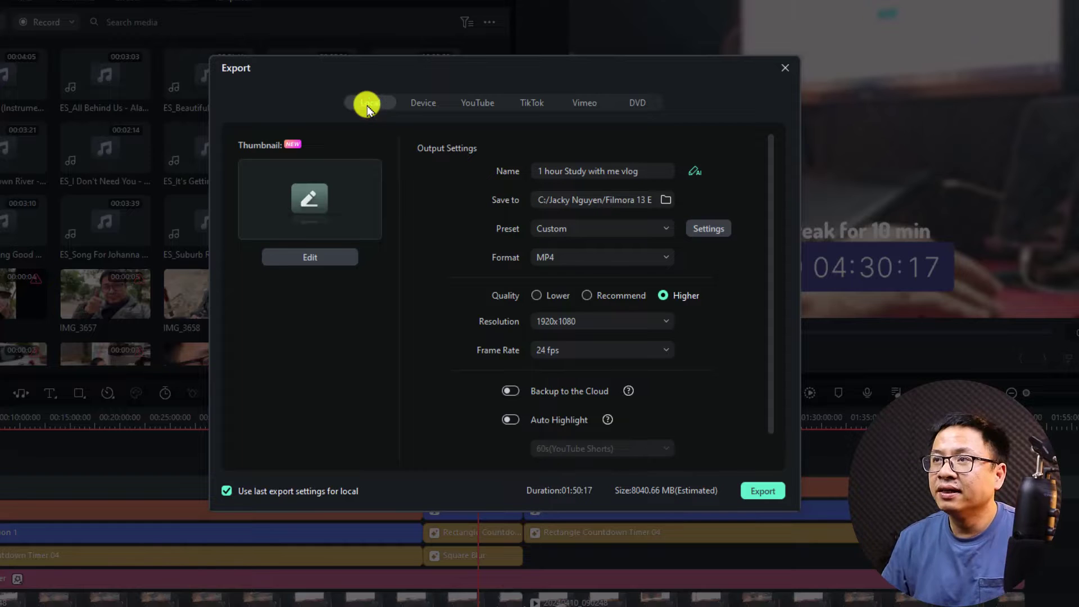
- Check the Device export options and iPhone device list, then switch the destination to YouTube
{"action": "left_click", "coordinate": [425, 102]}
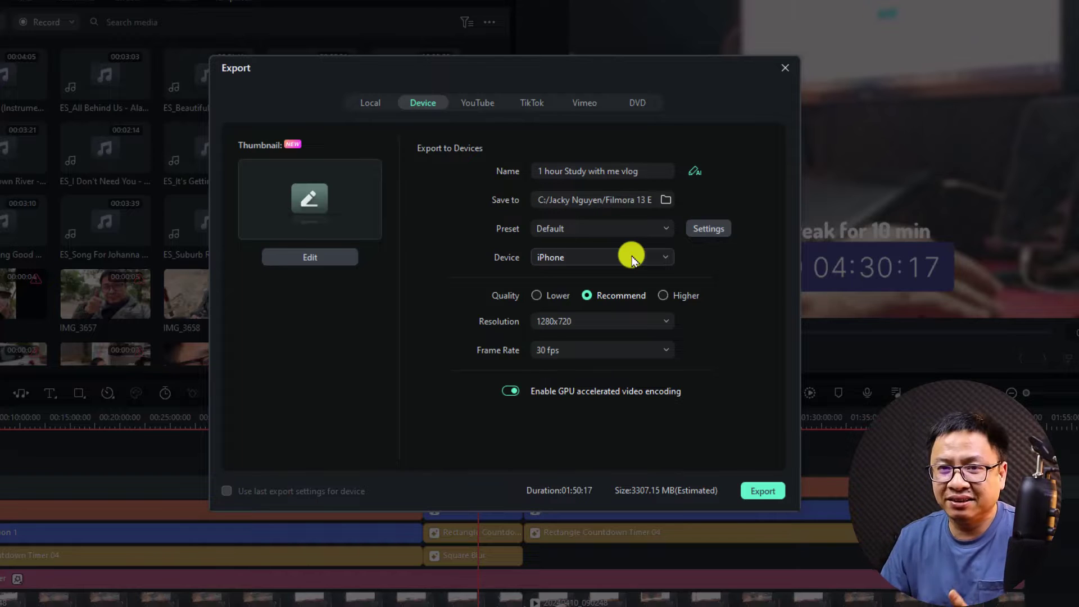
{"action": "left_click", "coordinate": [663, 257]}
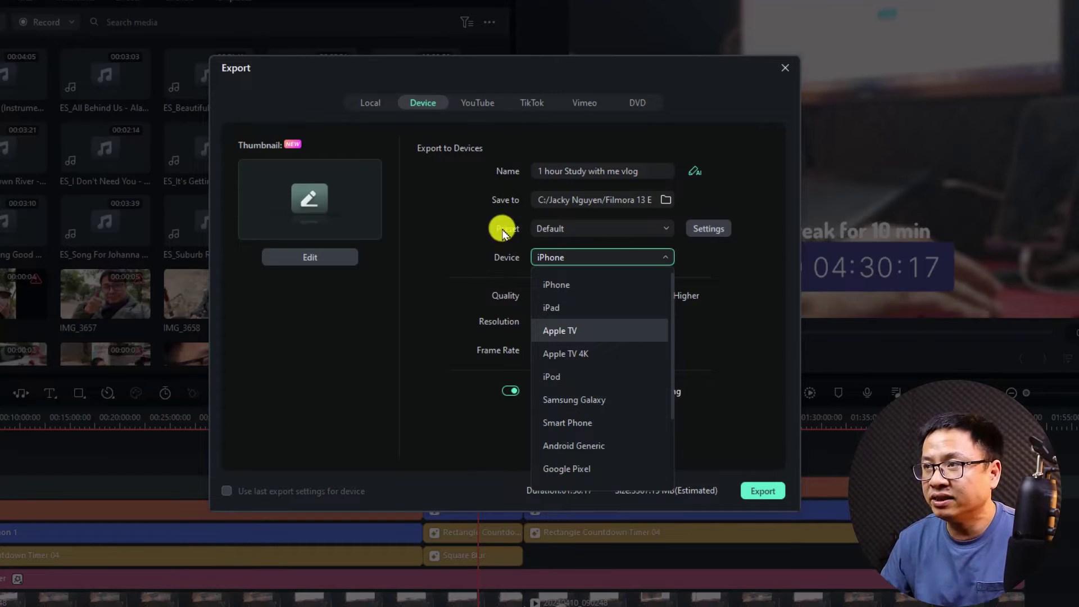
{"action": "left_click", "coordinate": [471, 108]}
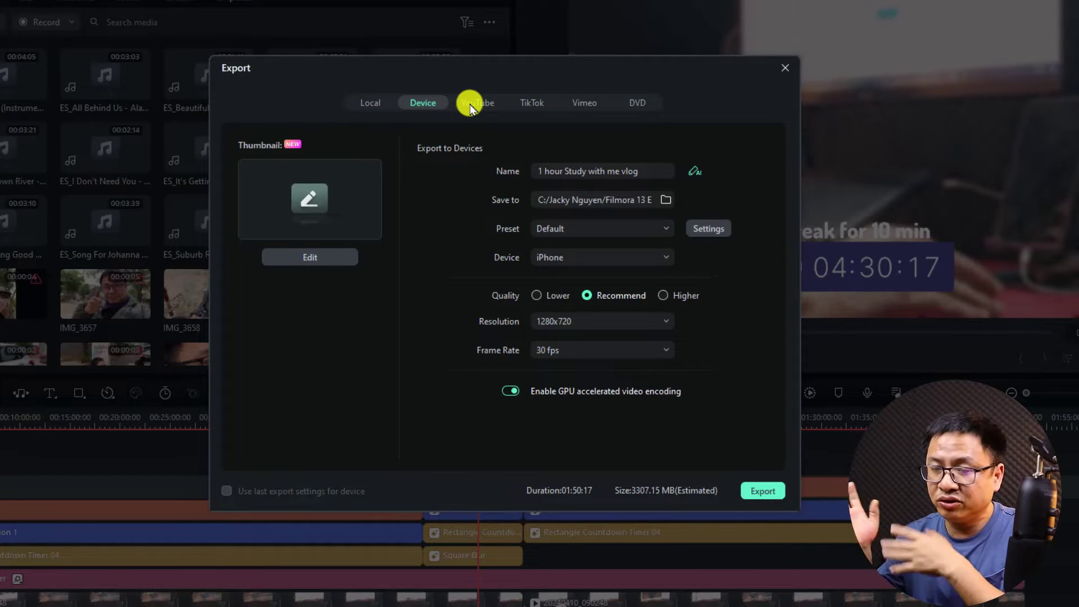
{"action": "left_click", "coordinate": [476, 107]}
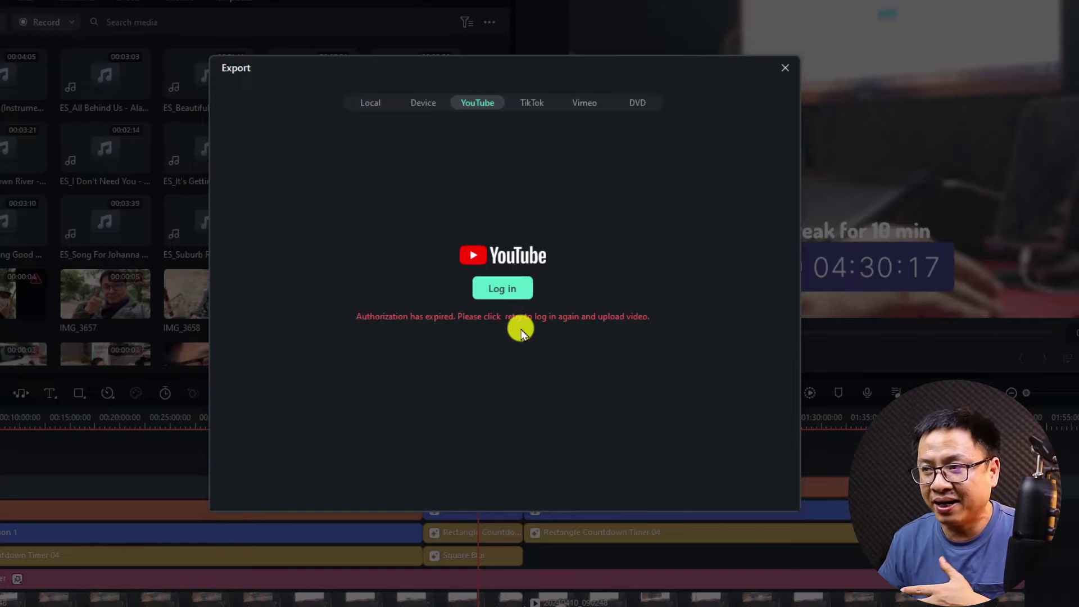
- Look through the TikTok, Vimeo and DVD export options, then go back to Local export
{"action": "left_click", "coordinate": [533, 103]}
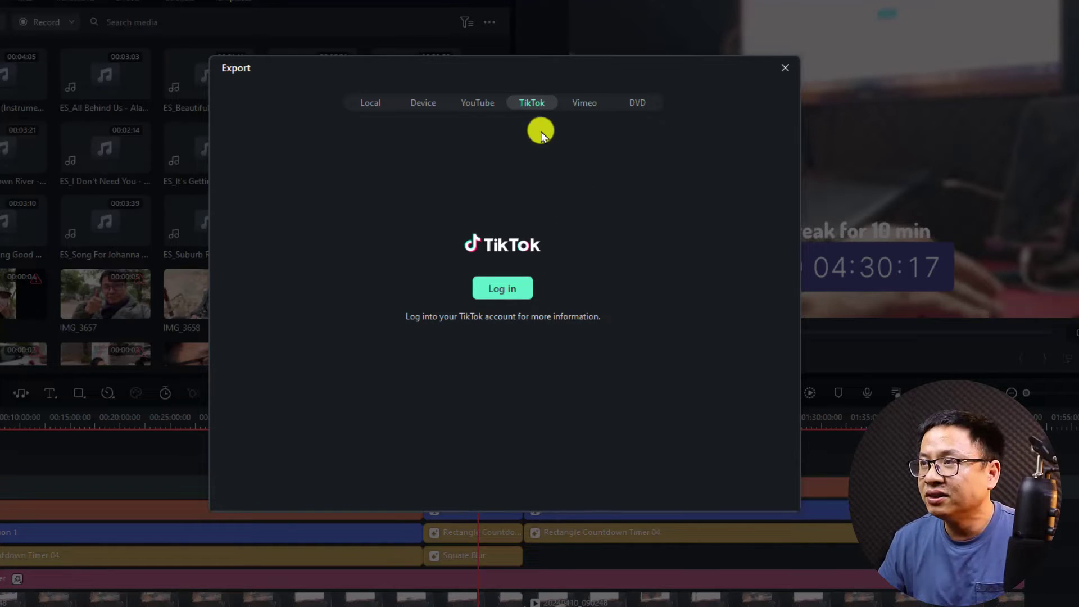
{"action": "left_click", "coordinate": [583, 107]}
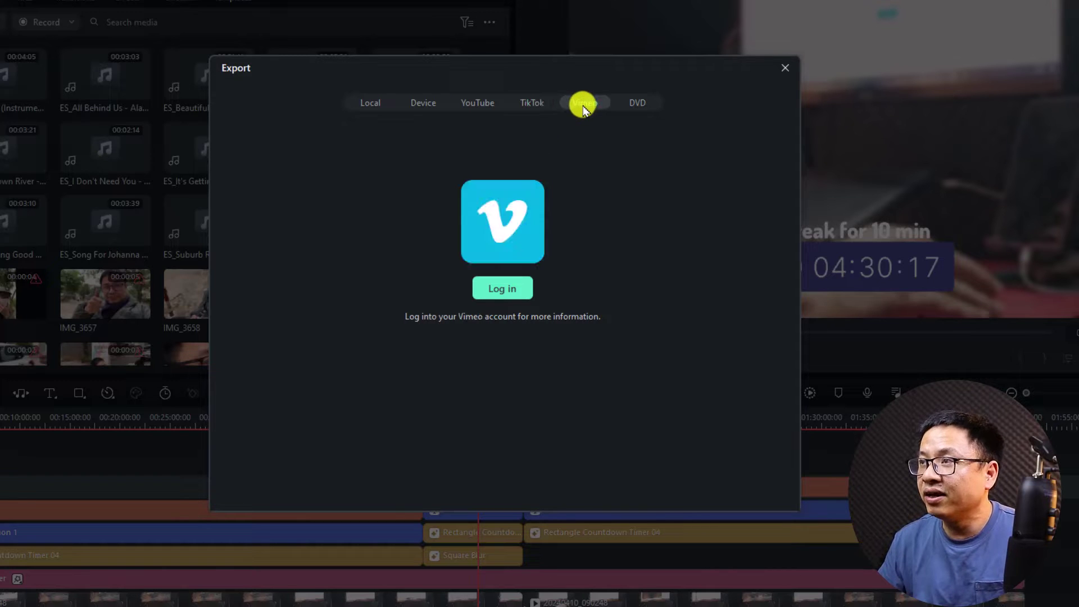
{"action": "left_click", "coordinate": [640, 102]}
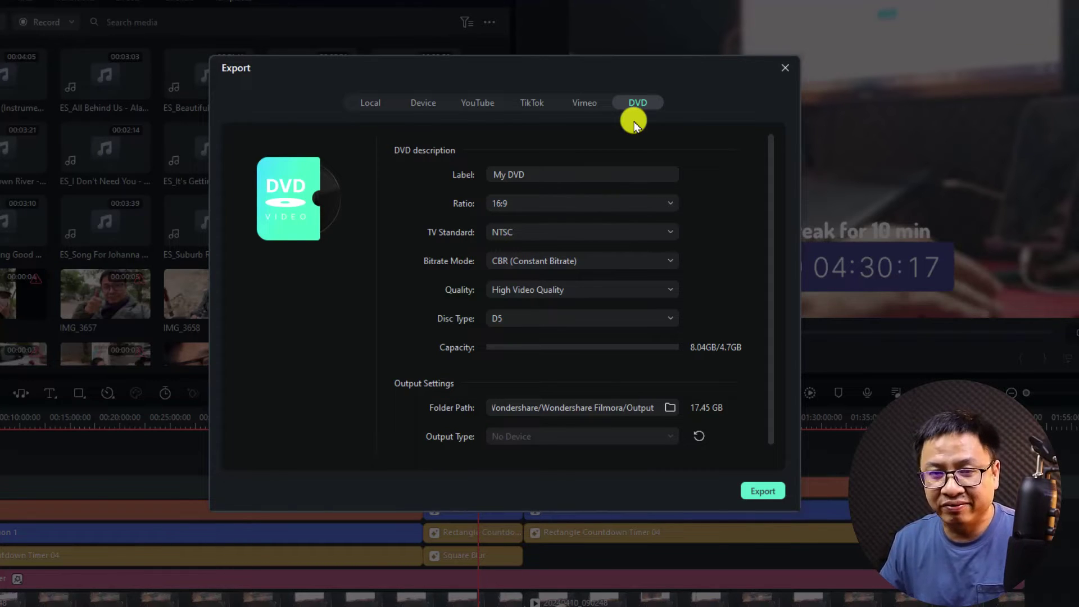
{"action": "left_click", "coordinate": [368, 103]}
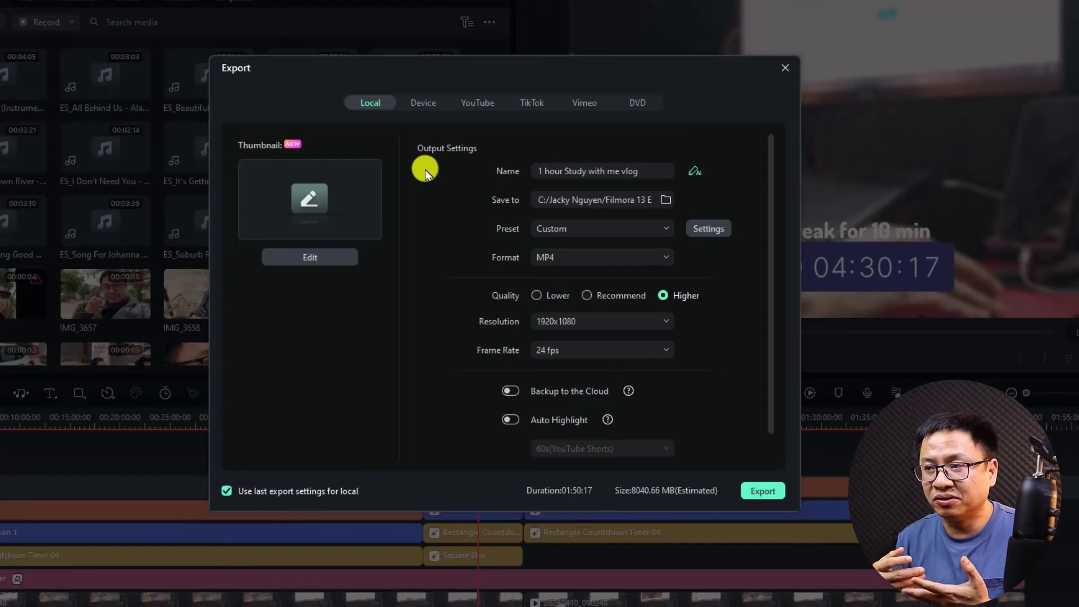
- Replace the export file name with '2 Hour Vlog 5'
{"action": "left_click", "coordinate": [568, 171]}
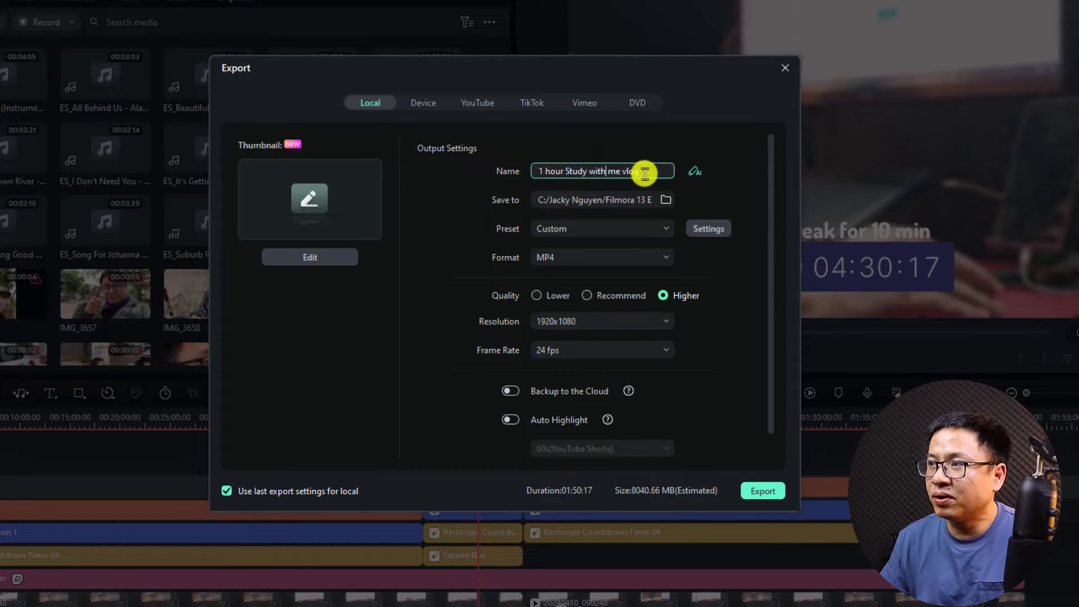
{"action": "left_click_drag", "start_coordinate": [645, 170], "coordinate": [484, 175]}
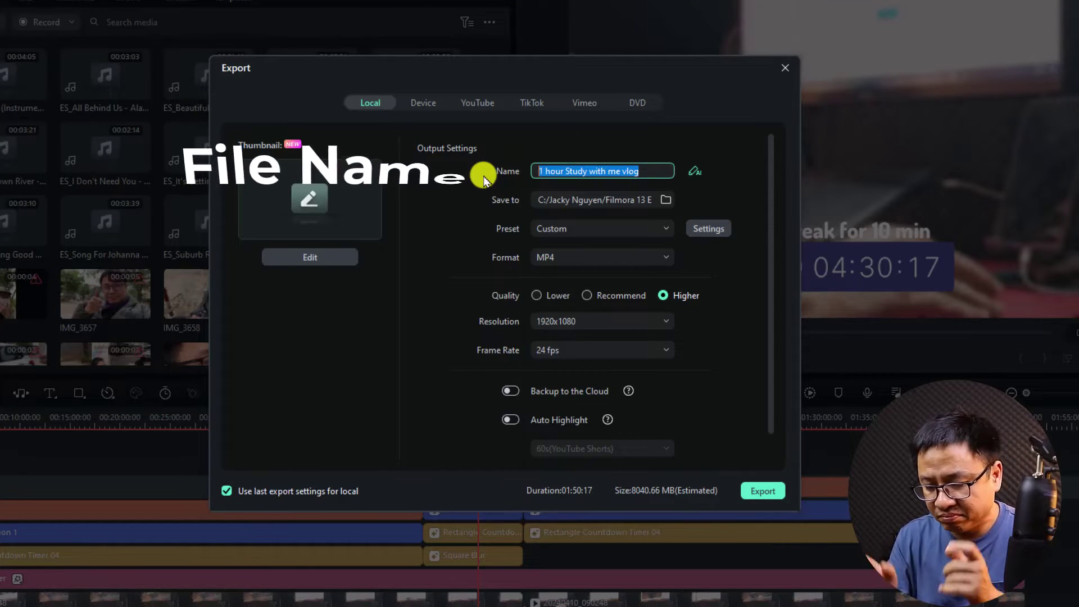
{"action": "type", "text": "2 Hour Vlog "}
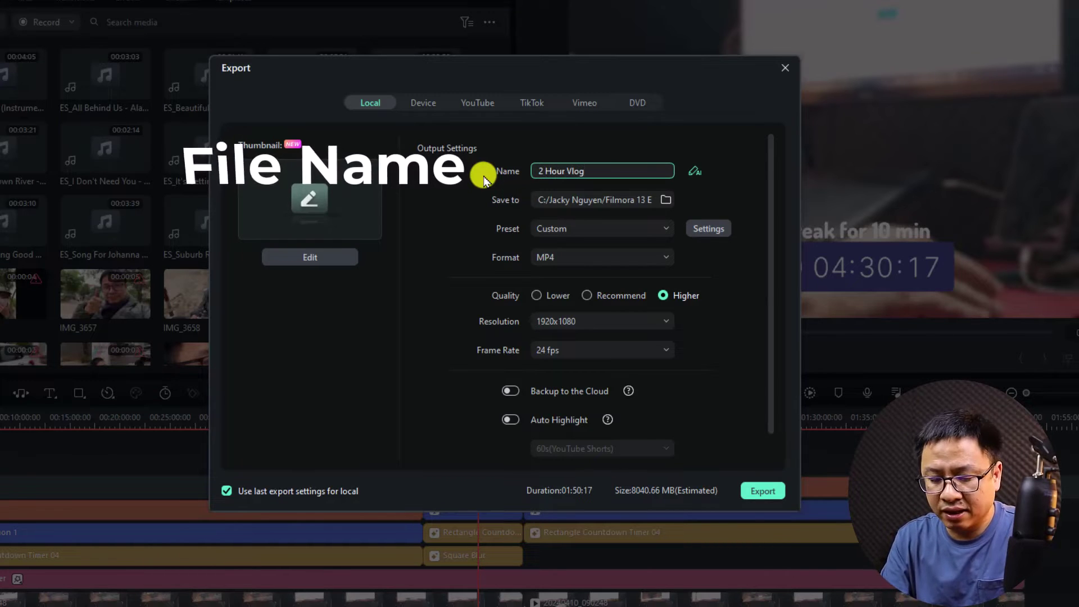
{"action": "type", "text": "5"}
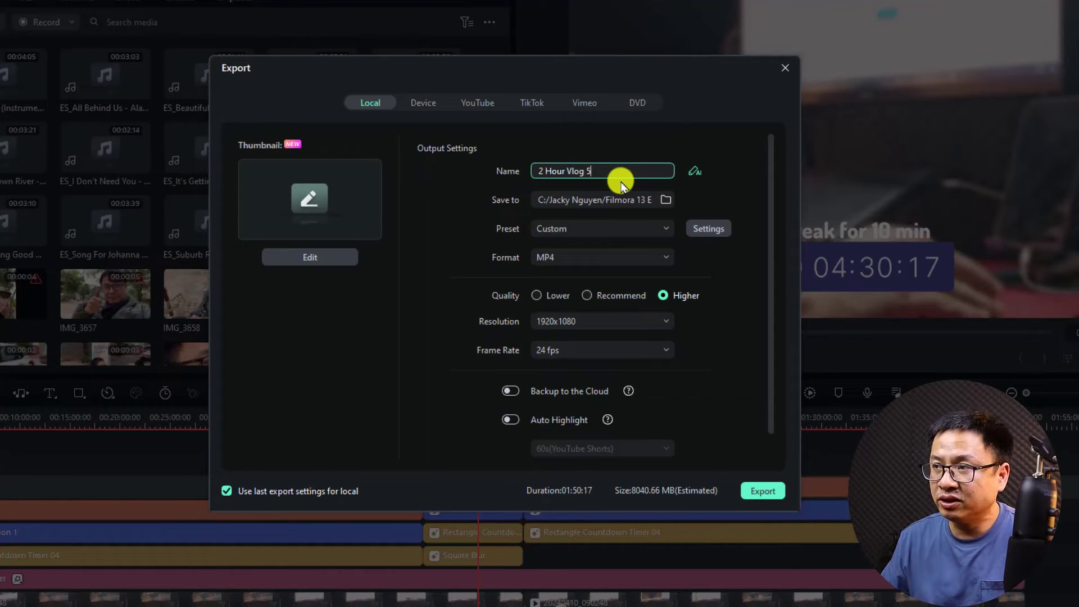
{"action": "left_click", "coordinate": [568, 200]}
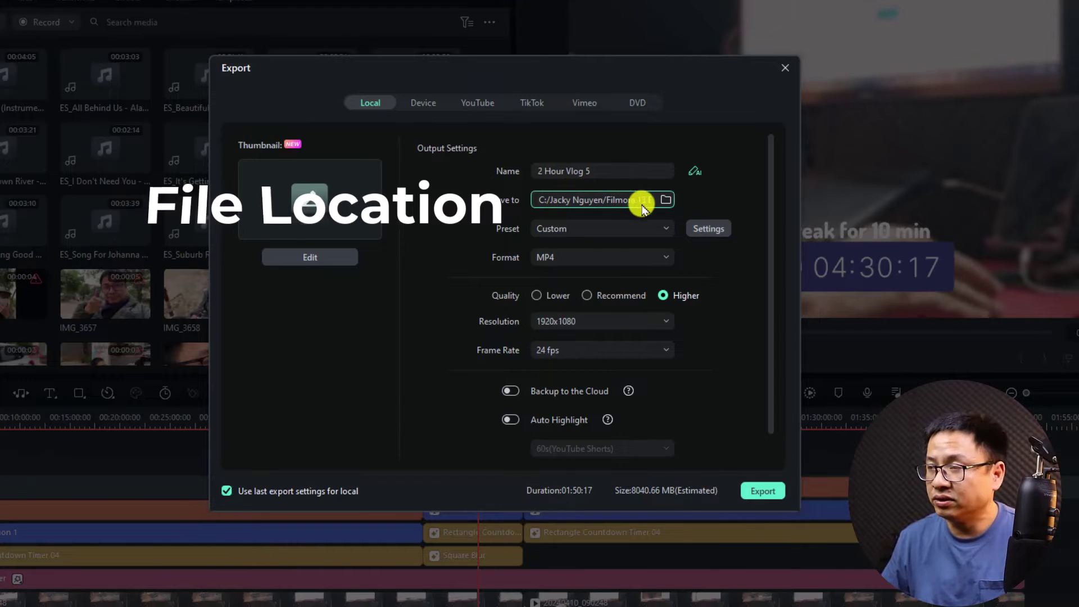
- Choose the Filmora 13 Export folder as the export's save location
{"action": "left_click", "coordinate": [666, 200]}
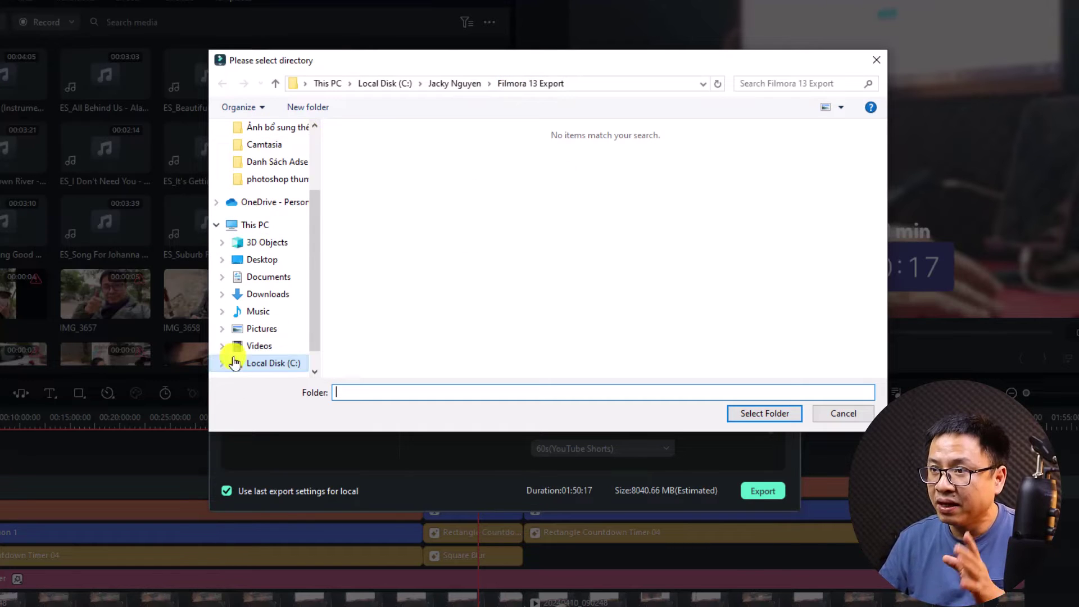
{"action": "scroll", "coordinate": [315, 306], "scroll_direction": "down", "scroll_amount": 1}
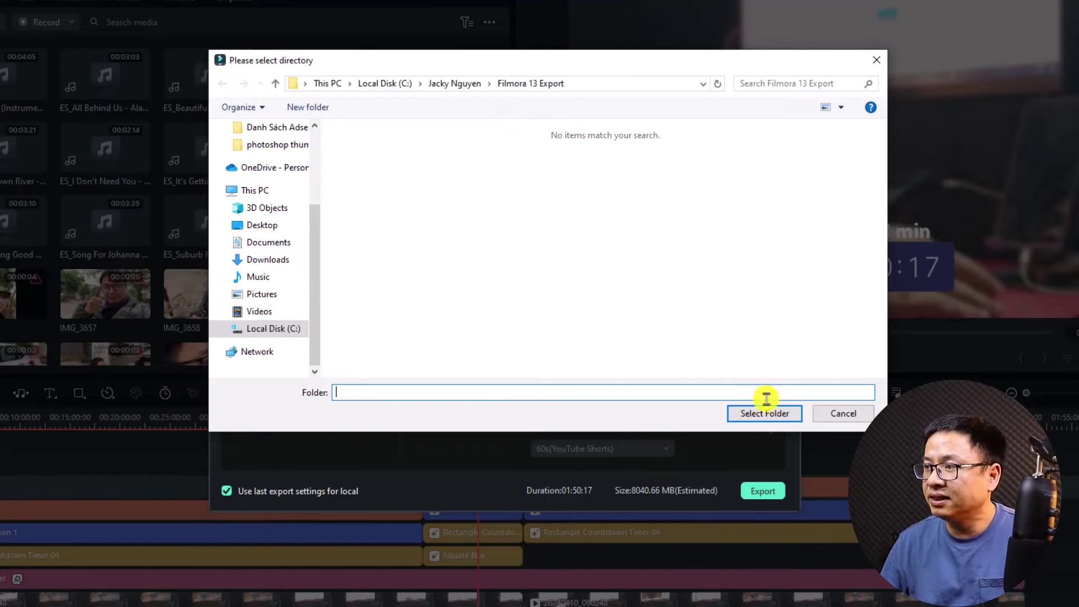
{"action": "left_click", "coordinate": [749, 421]}
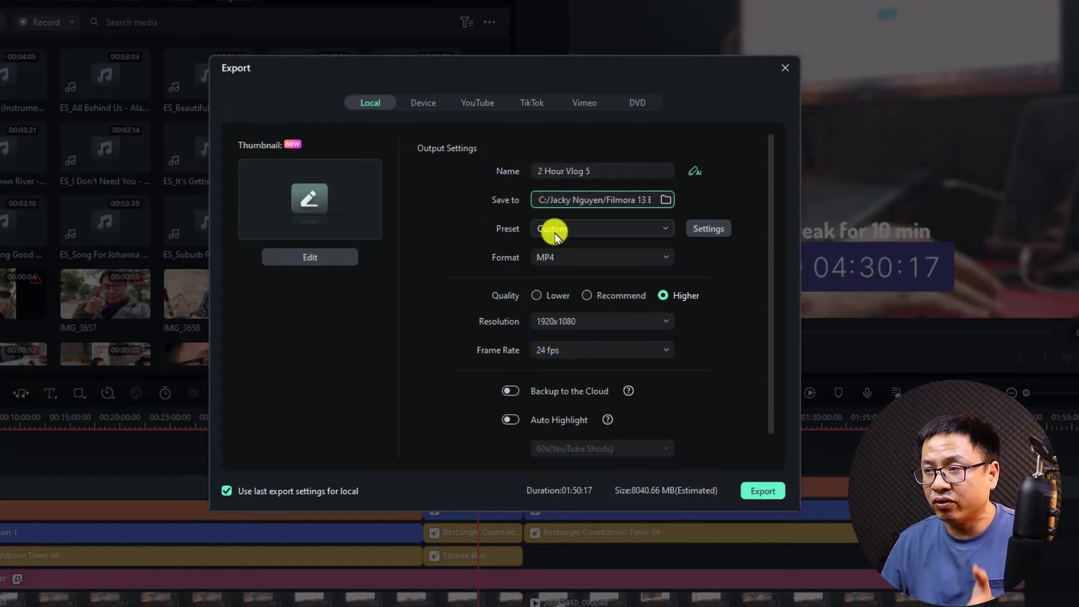
- Review the export preset list and leave the preset on Custom
{"action": "left_click", "coordinate": [564, 229]}
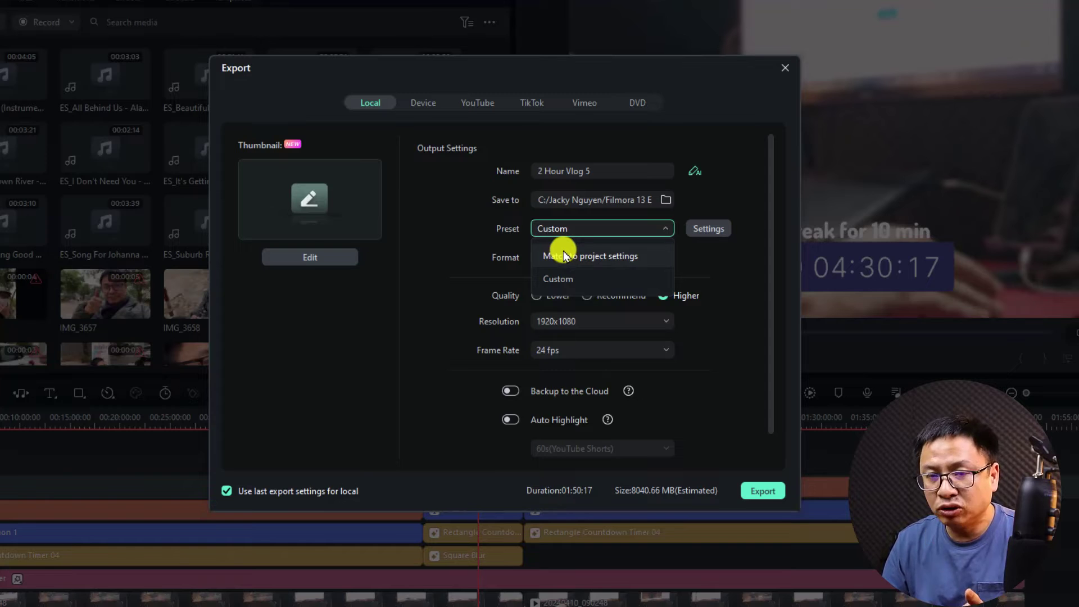
{"action": "left_click", "coordinate": [567, 257]}
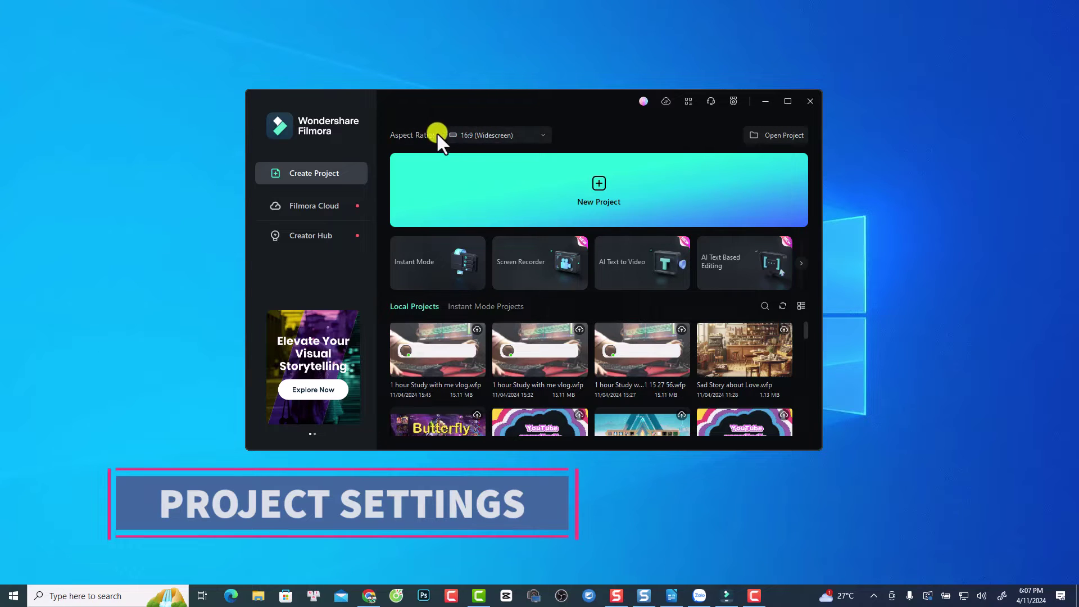
- Check the new-project aspect ratio options and keep 16:9 (Widescreen)
{"action": "left_click", "coordinate": [471, 135]}
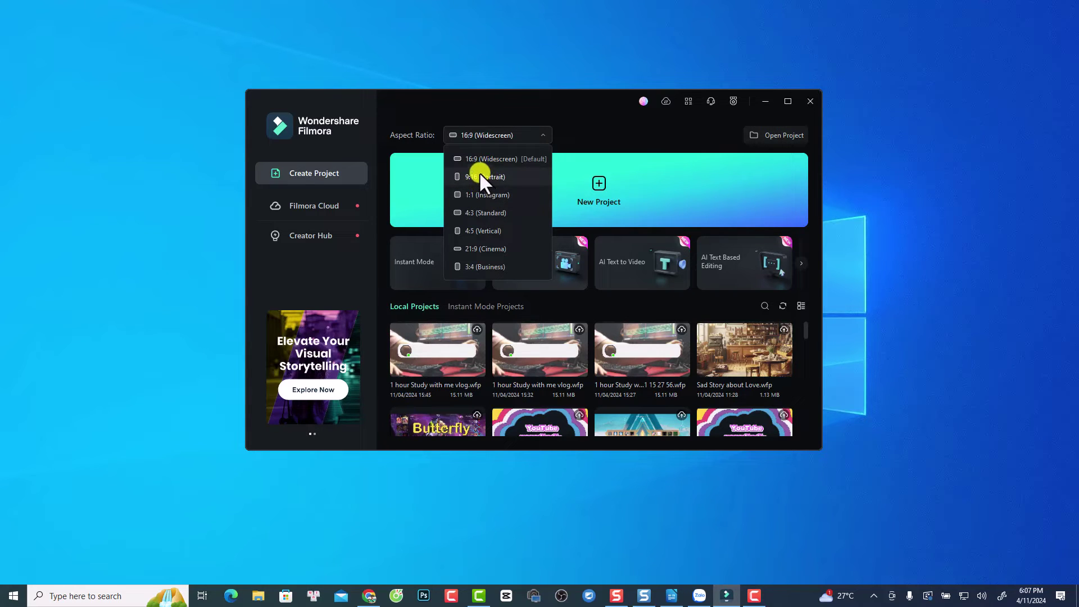
{"action": "left_click", "coordinate": [476, 157]}
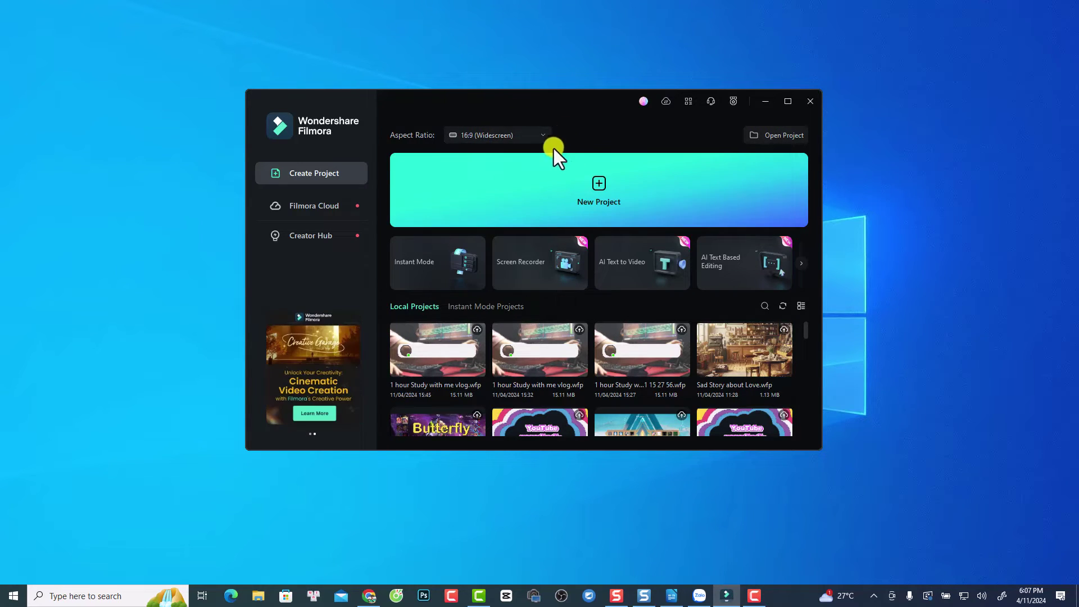
- Create a new blank 16:9 Widescreen project and open the player's display settings dropdown
{"action": "left_click", "coordinate": [608, 193]}
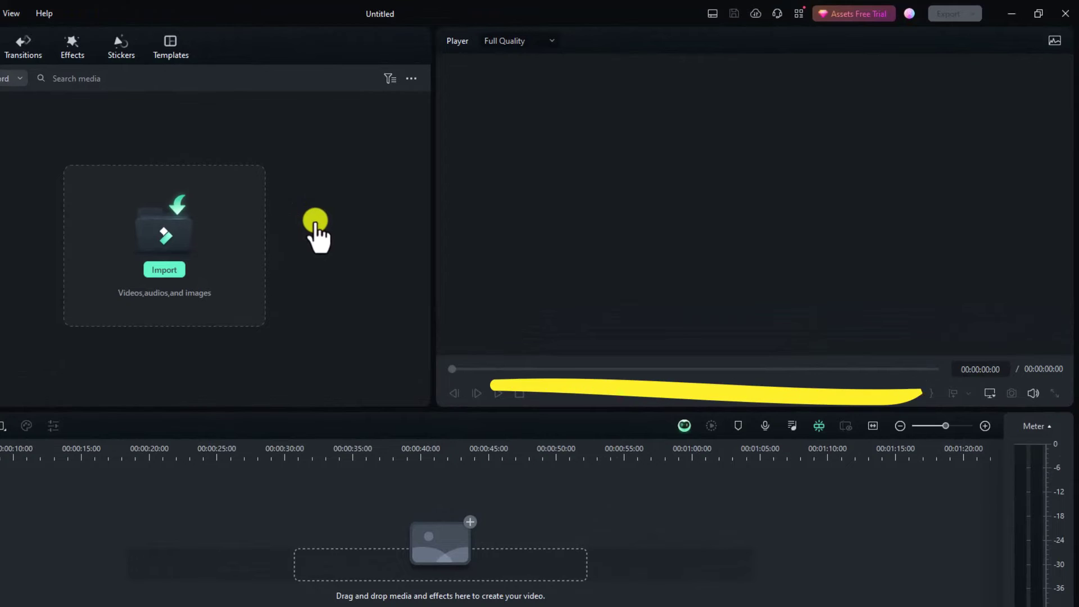
{"action": "left_click", "coordinate": [990, 392]}
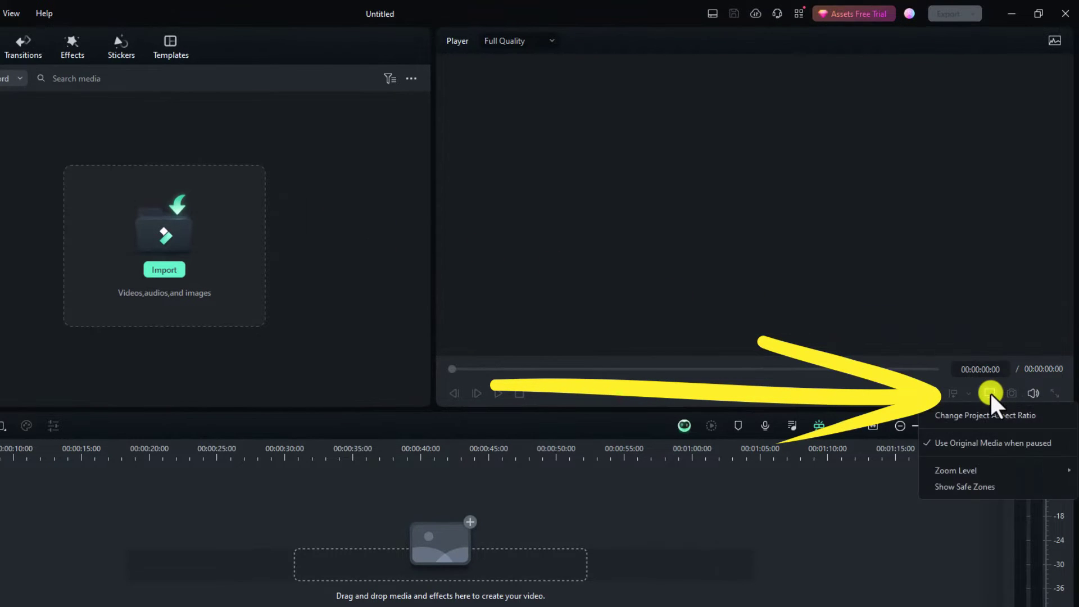
- In the project aspect ratio settings, keep 1920x1080 Full HD resolution and 24 fps frame rate
{"action": "left_click", "coordinate": [958, 414]}
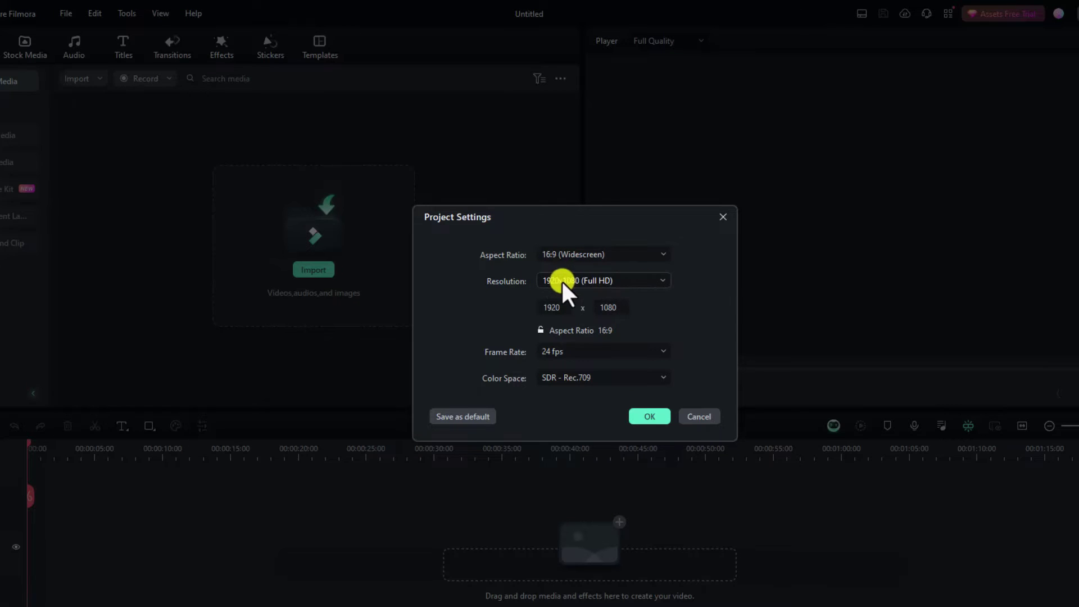
{"action": "left_click", "coordinate": [660, 280]}
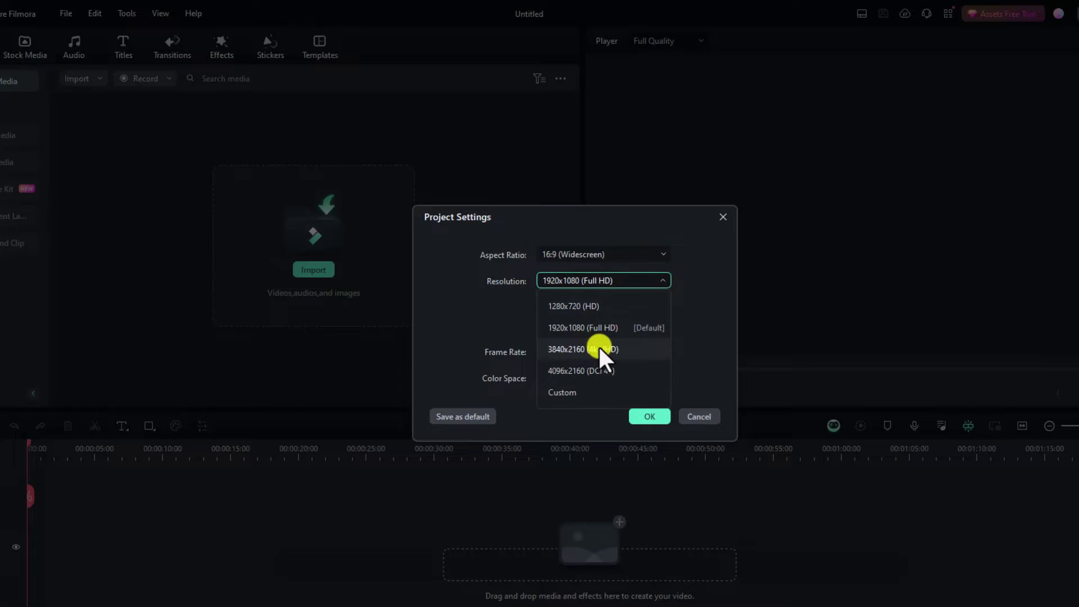
{"action": "left_click", "coordinate": [579, 327]}
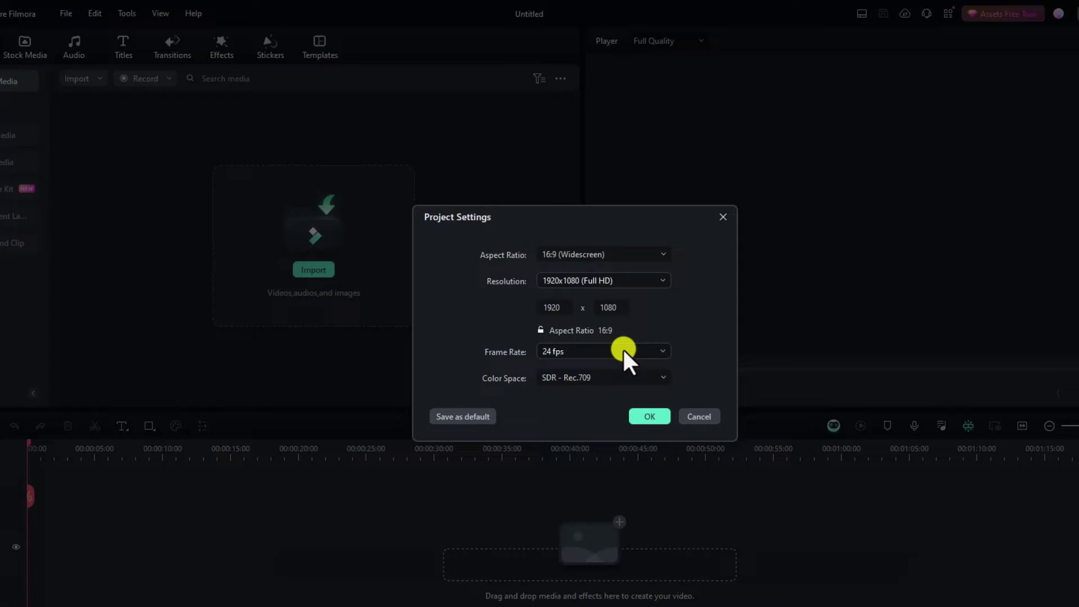
{"action": "left_click", "coordinate": [656, 351]}
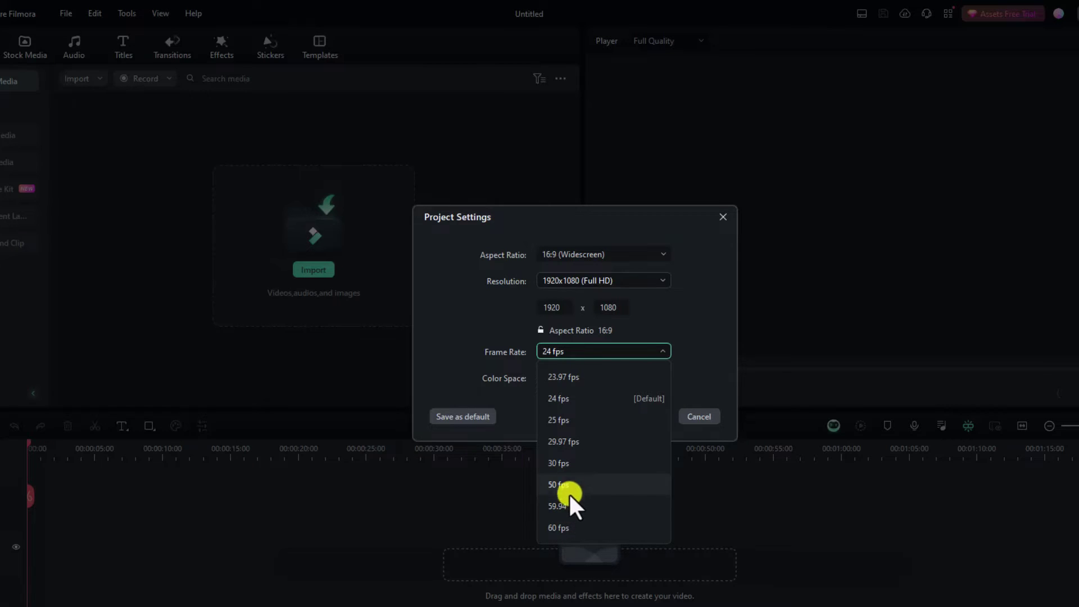
{"action": "left_click", "coordinate": [459, 366]}
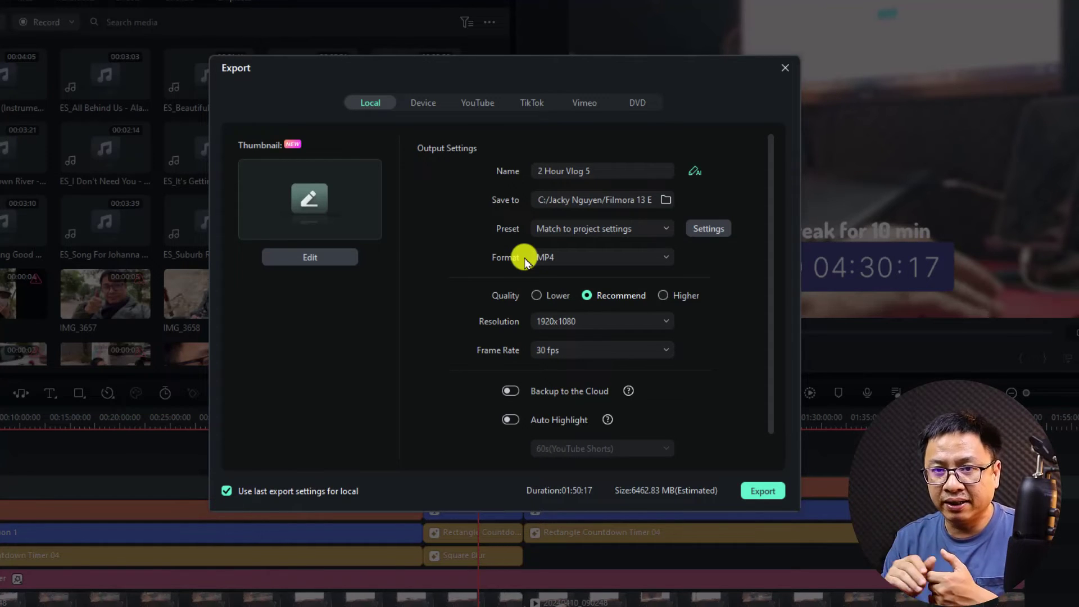
- Keep MP4 as the export format and bring up the encoding Settings beside Preset
{"action": "left_click", "coordinate": [568, 255]}
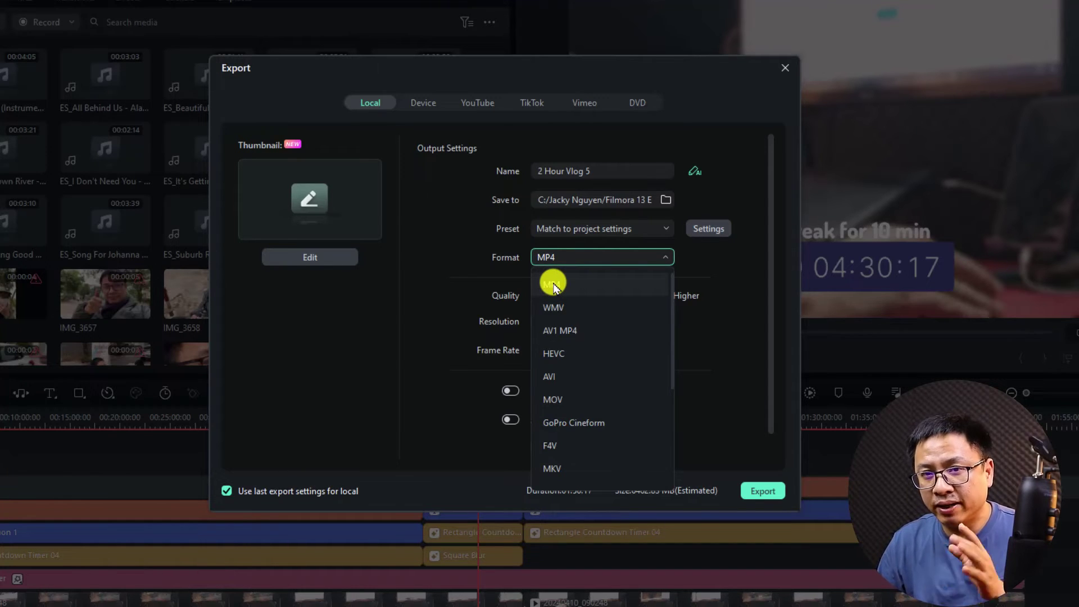
{"action": "left_click", "coordinate": [555, 286]}
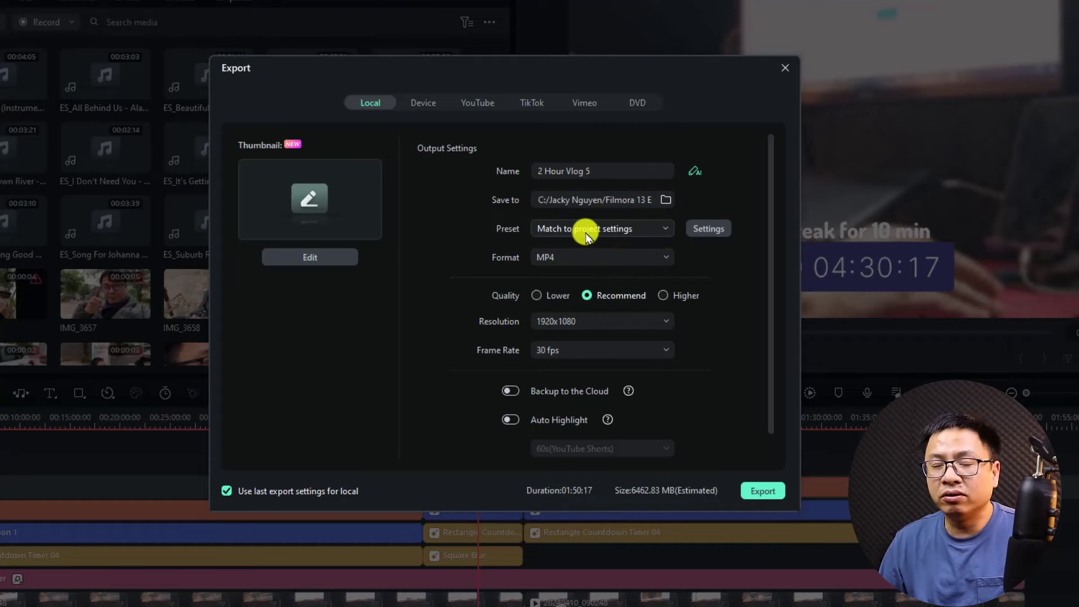
{"action": "left_click", "coordinate": [709, 229]}
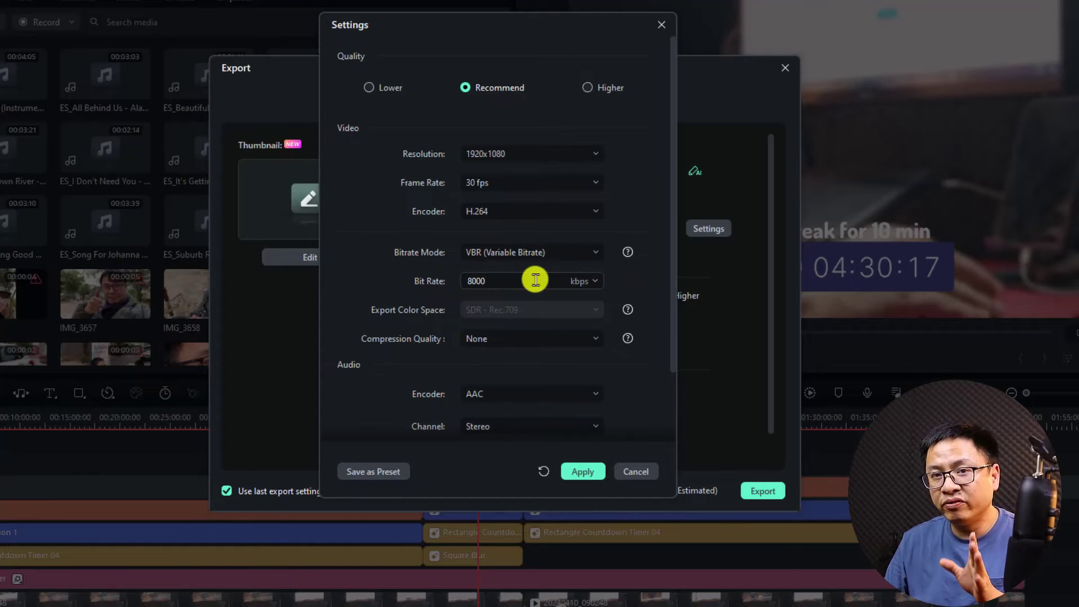
- Set the export bit rate to 10000 kbps with compression quality None, and apply
{"action": "left_click", "coordinate": [594, 280]}
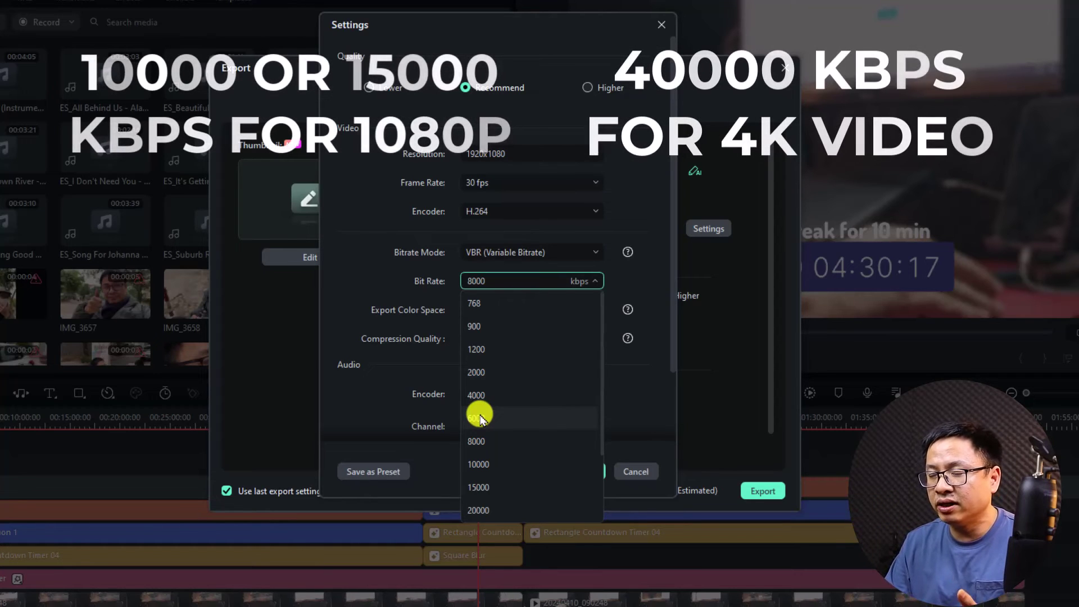
{"action": "left_click", "coordinate": [480, 465]}
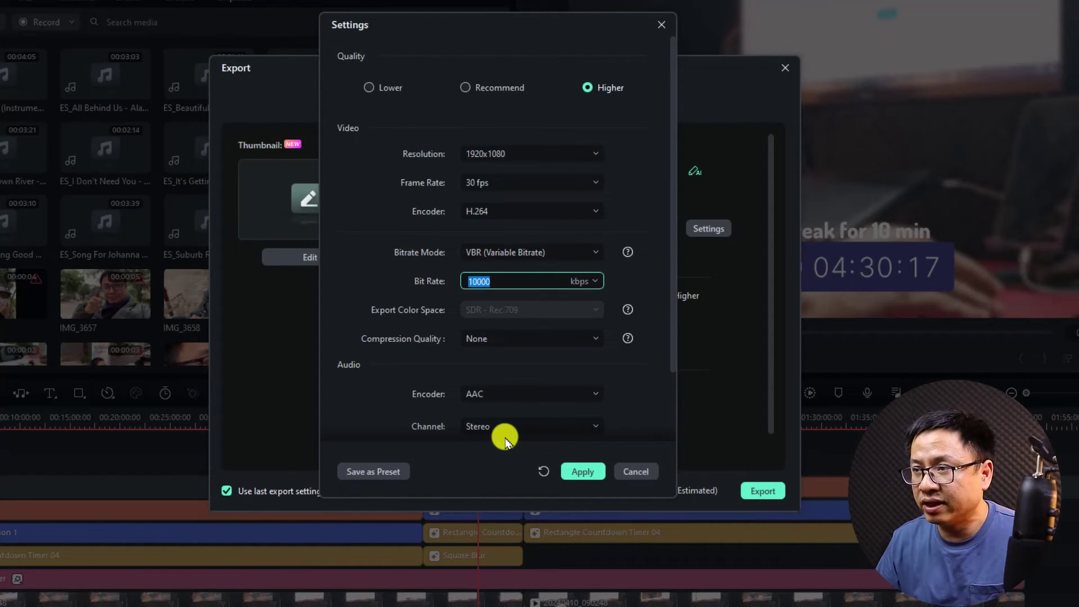
{"action": "left_click", "coordinate": [487, 339]}
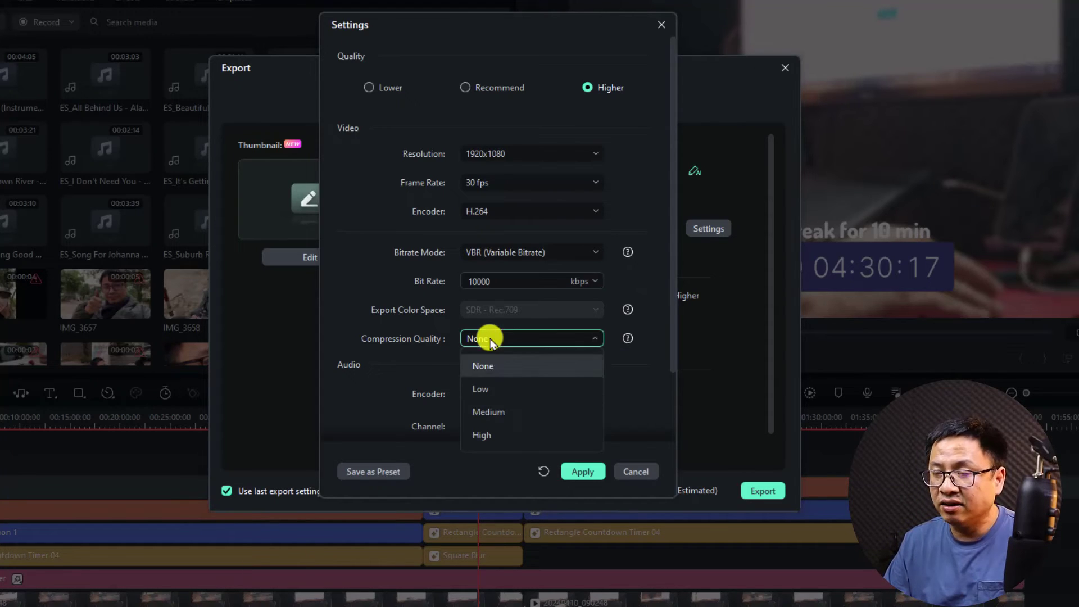
{"action": "left_click", "coordinate": [503, 368]}
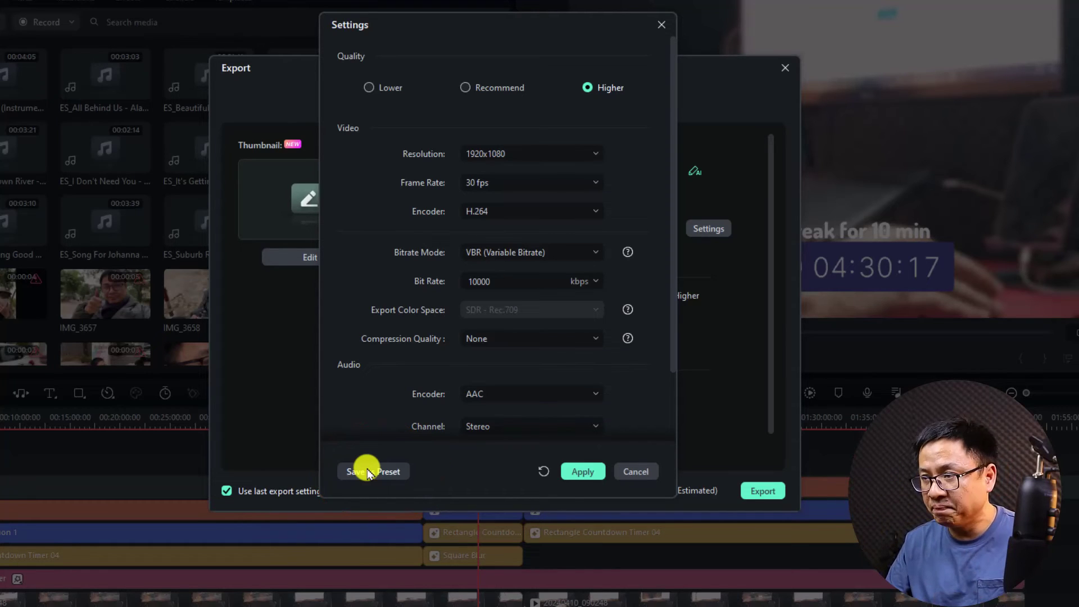
{"action": "left_click", "coordinate": [578, 472]}
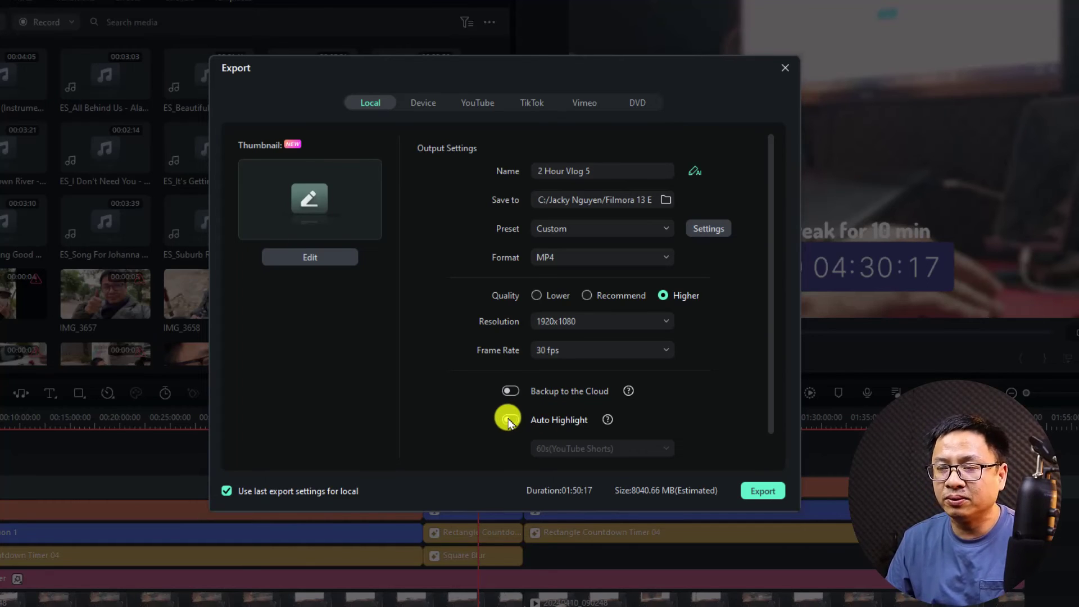
- Start exporting 2 Hour Vlog 5.mp4 with the sound reminder, then abort it at 0%
{"action": "left_click", "coordinate": [764, 495]}
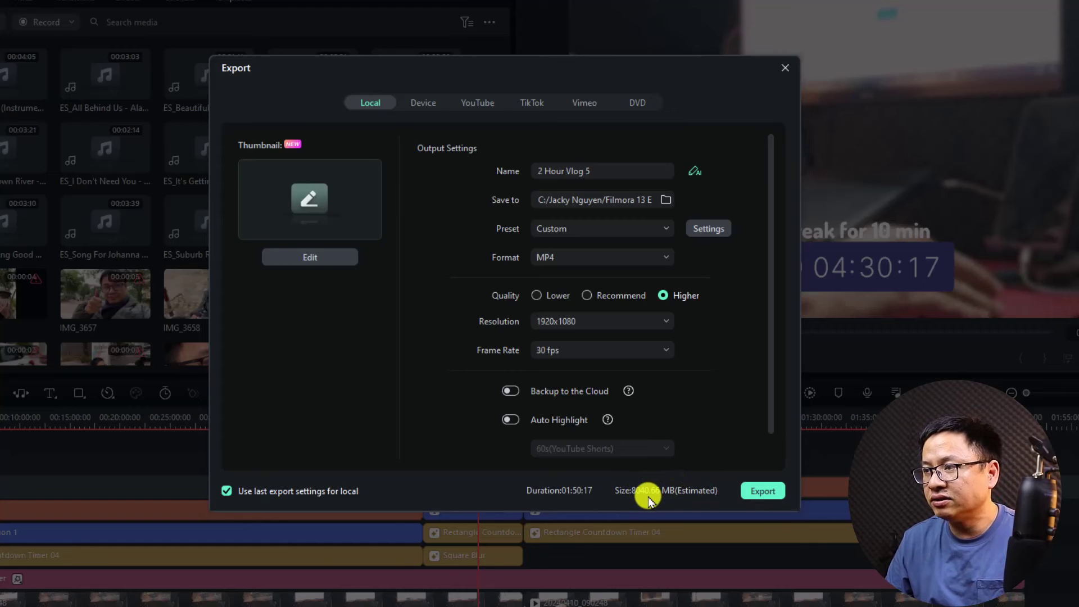
{"action": "left_click", "coordinate": [762, 493]}
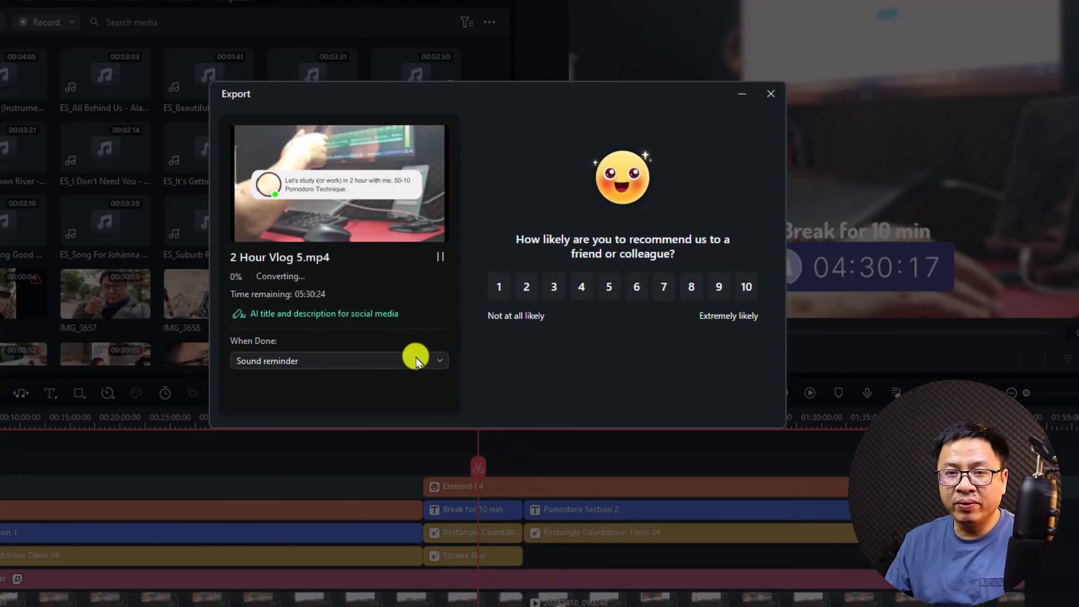
{"action": "left_click", "coordinate": [414, 361]}
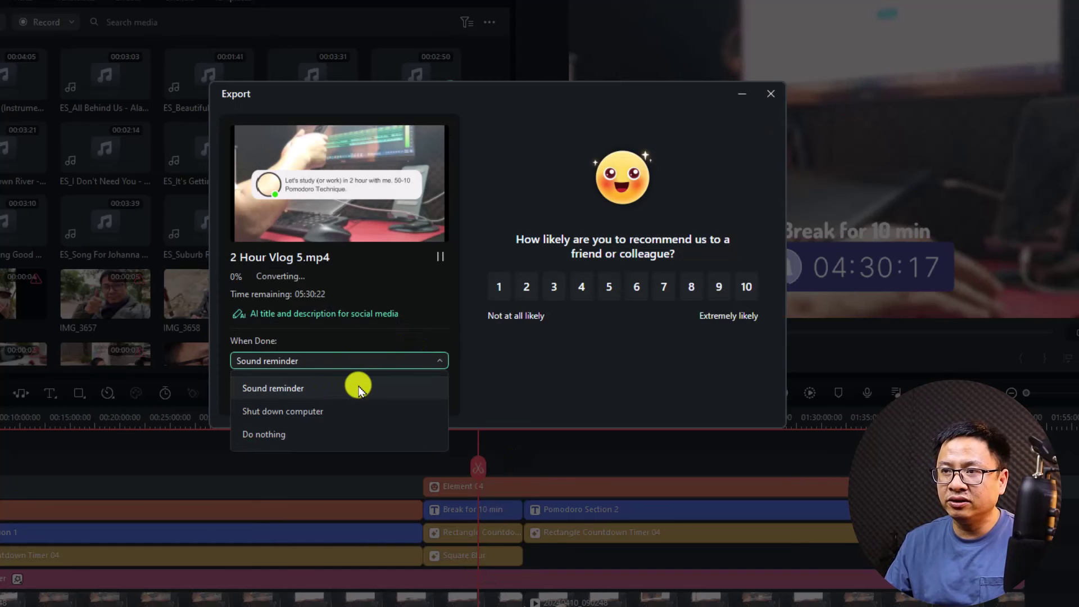
{"action": "left_click", "coordinate": [273, 393]}
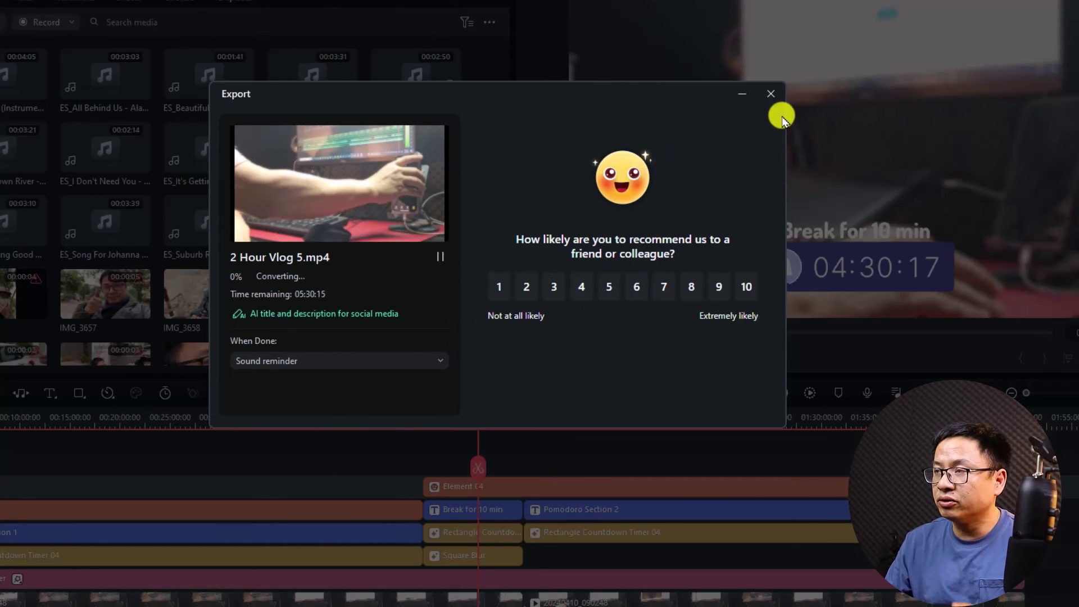
{"action": "left_click", "coordinate": [770, 94]}
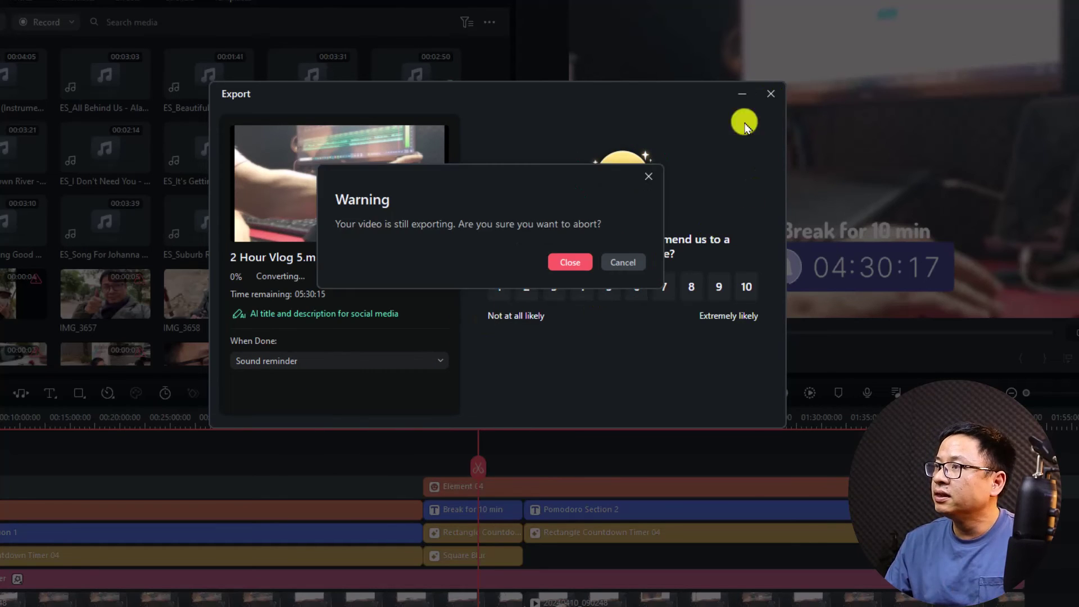
{"action": "left_click", "coordinate": [564, 262]}
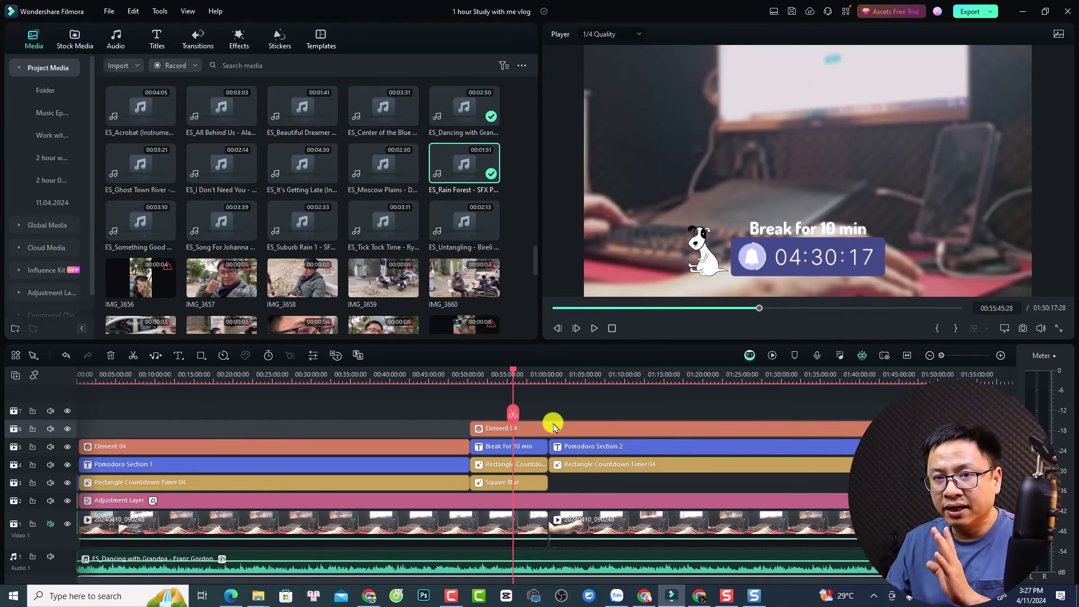
- Add in/out points with X and drag them to span about 00:25:00 to 00:28:00
{"action": "left_click", "coordinate": [393, 377]}
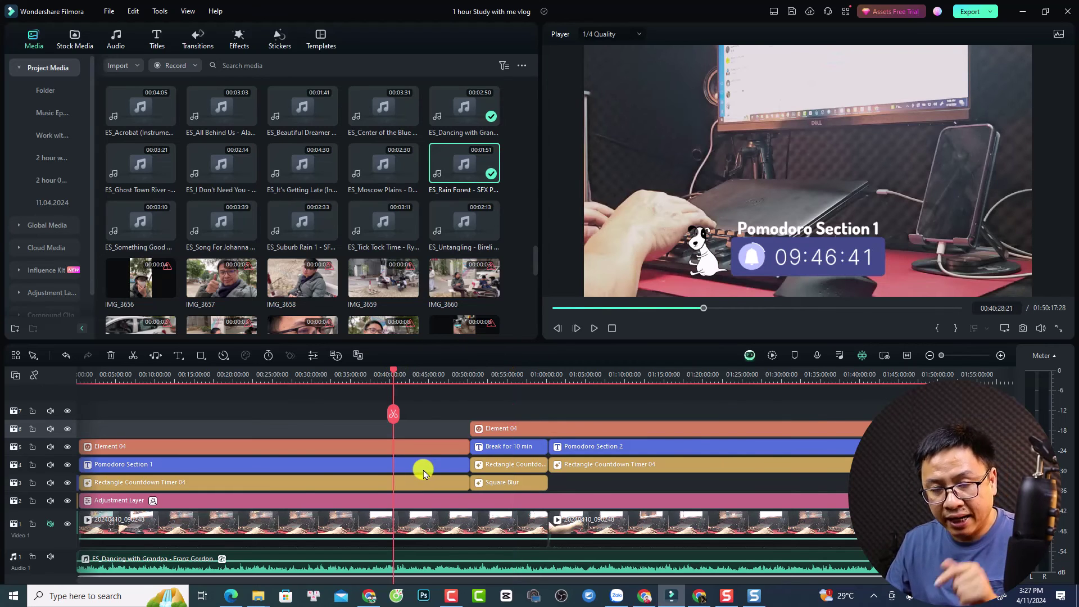
{"action": "key", "text": "x"}
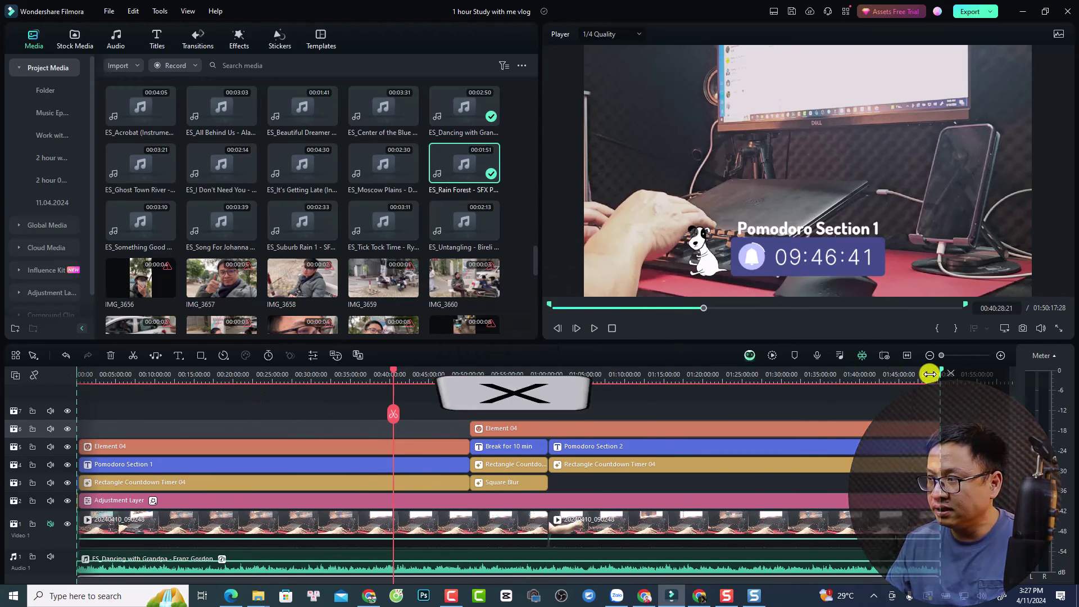
{"action": "left_click_drag", "start_coordinate": [942, 369], "coordinate": [280, 380]}
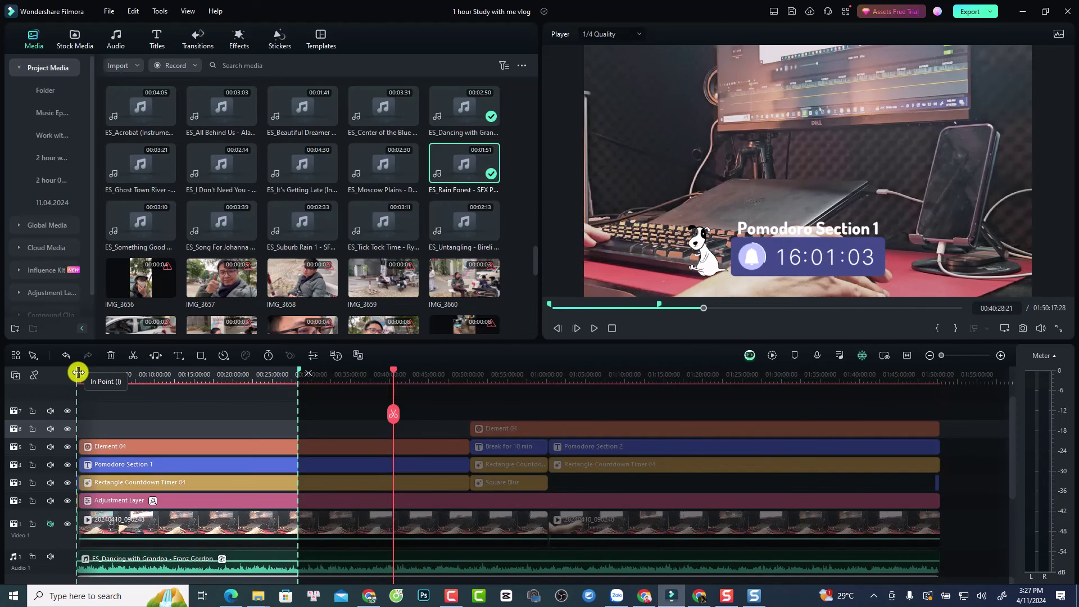
{"action": "left_click_drag", "start_coordinate": [77, 372], "coordinate": [255, 378]}
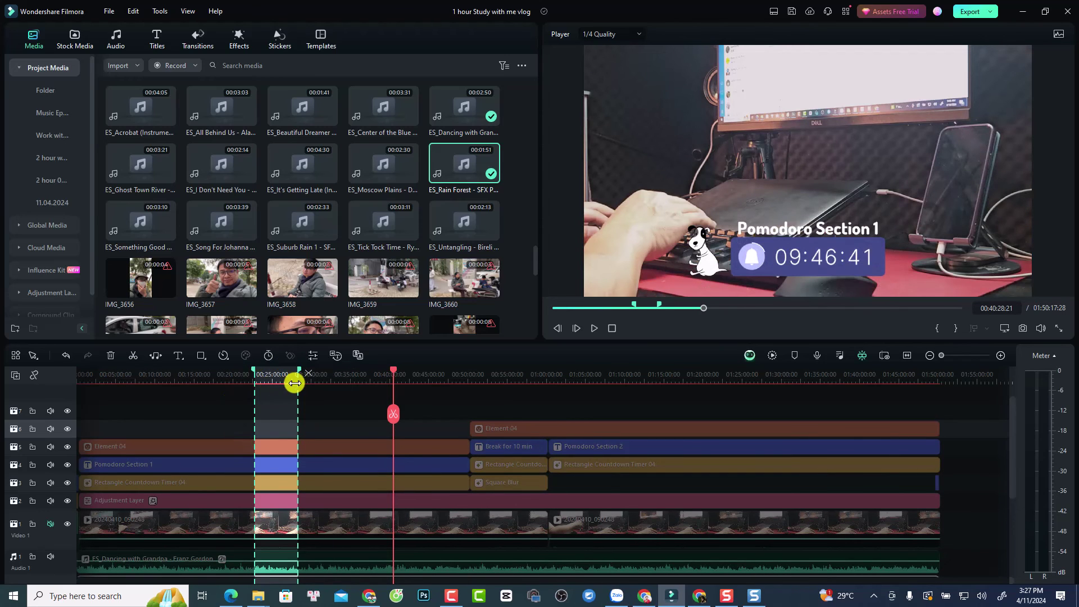
{"action": "left_click", "coordinate": [973, 14]}
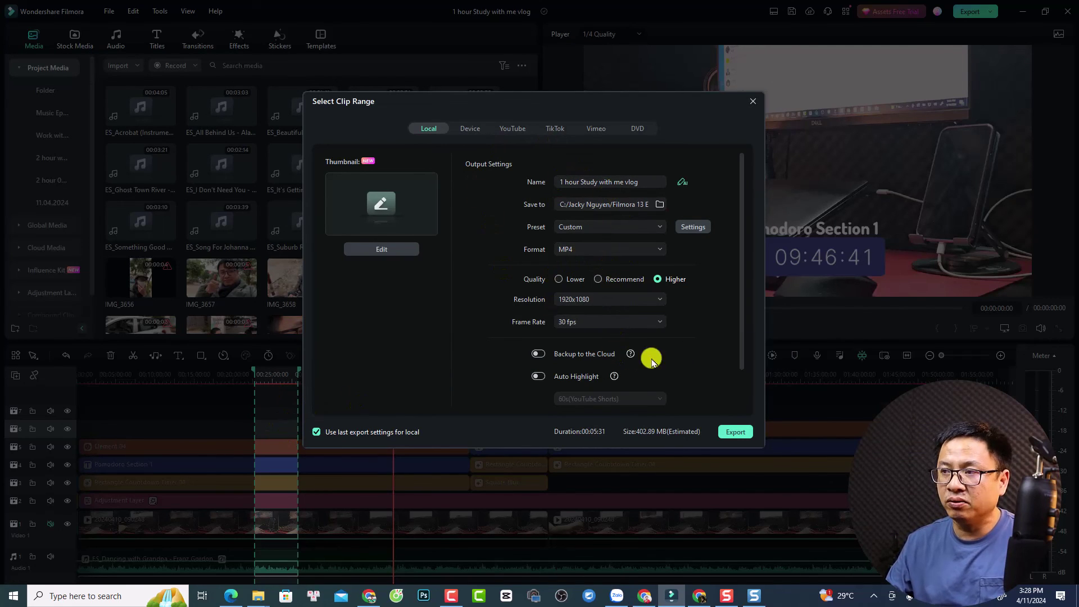
{"action": "left_click", "coordinate": [753, 101]}
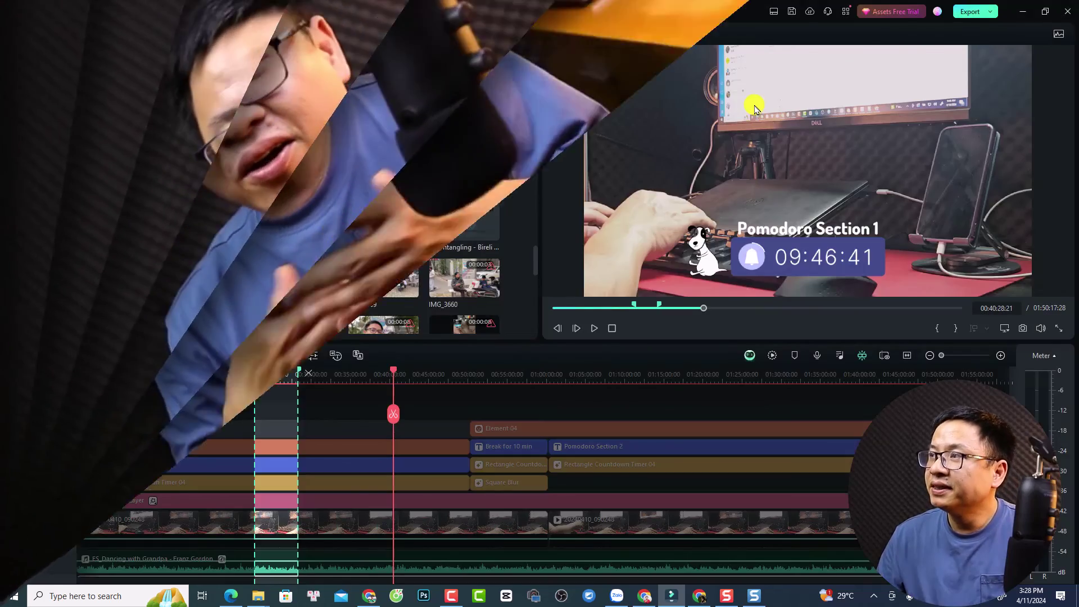